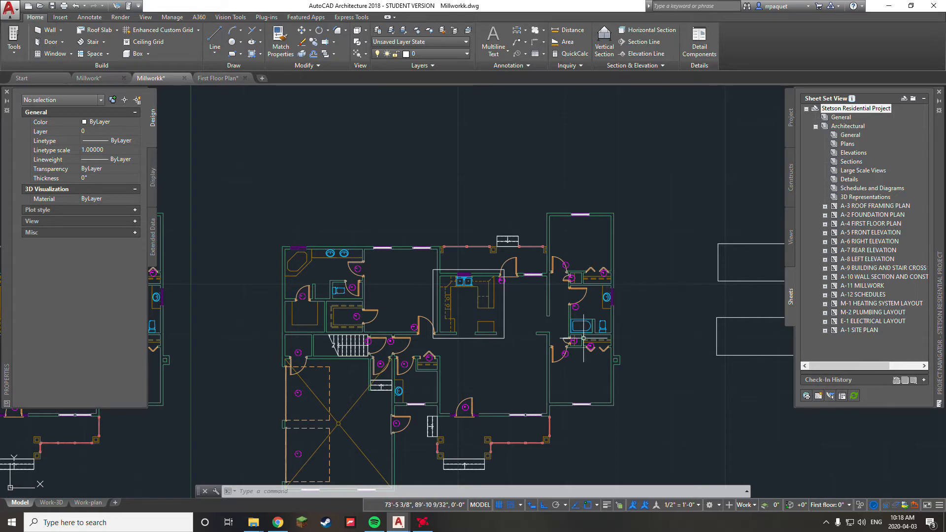
# Step: Pan the floor plan up and show the Stetson Residential Project details with its First floor and Basement levels
pyautogui.moveTo(667, 346); pyautogui.dragTo(665, 286, button='middle')
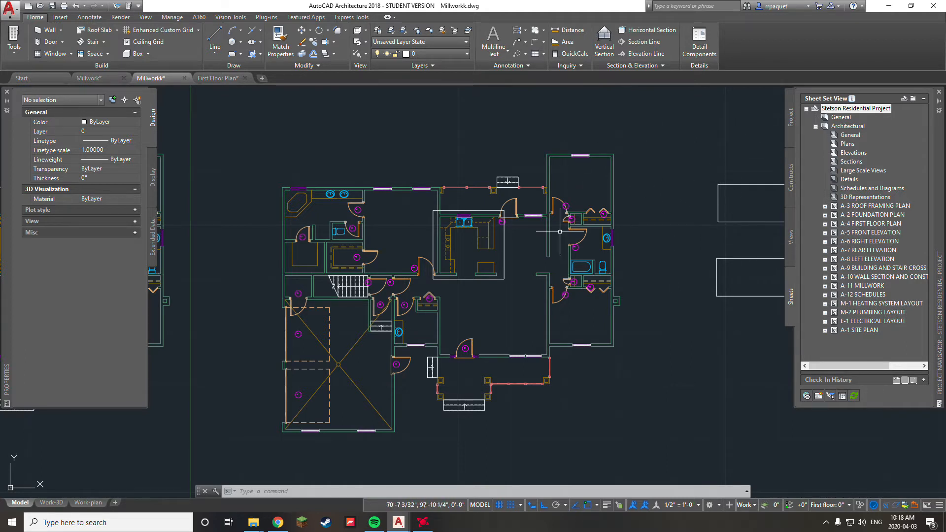
pyautogui.click(506, 124)
pyautogui.click(779, 167)
pyautogui.click(791, 118)
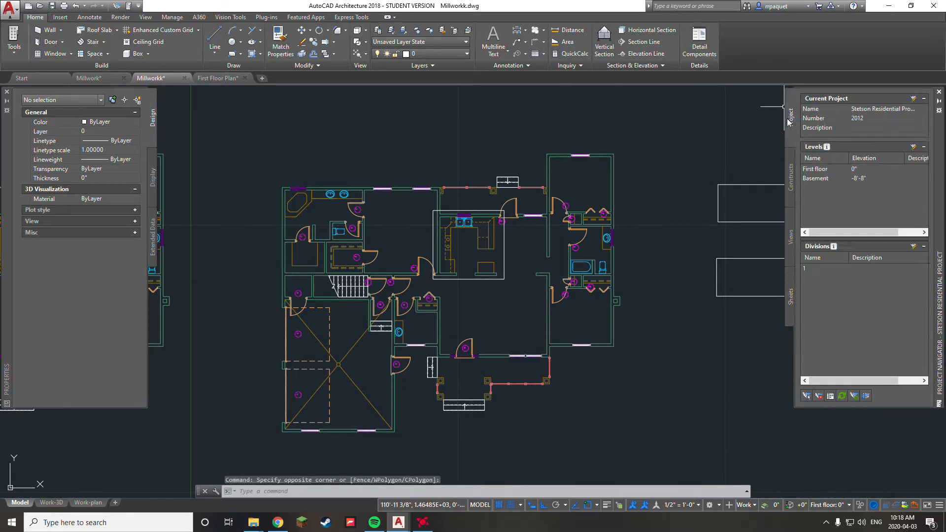
pyautogui.click(914, 100)
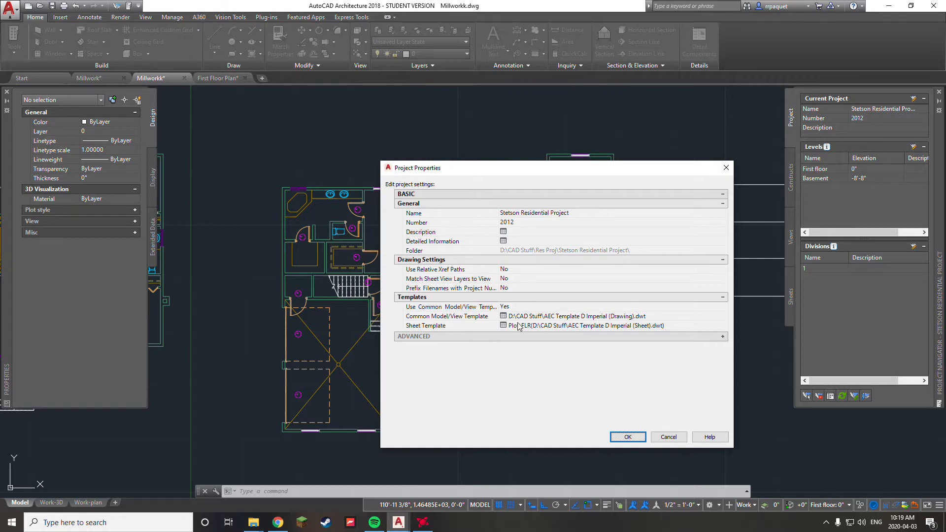
pyautogui.click(726, 168)
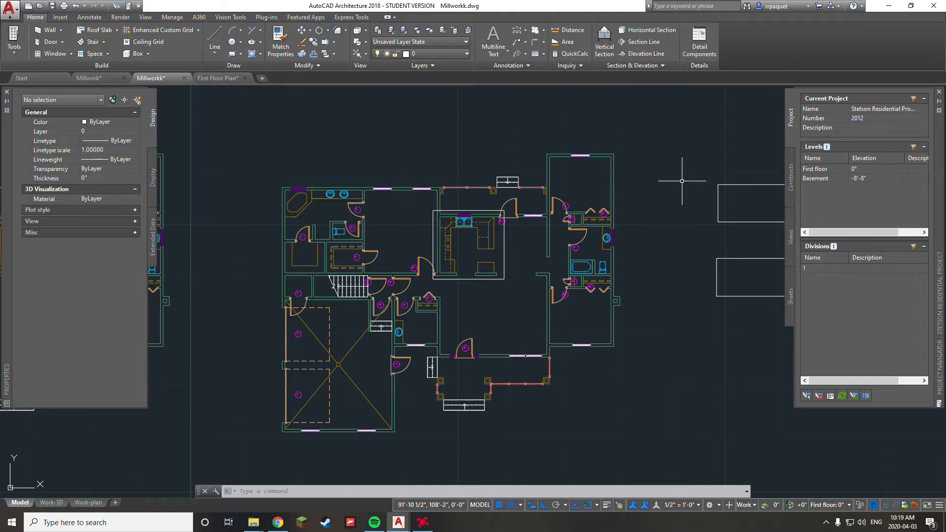
# Step: Open the A-2 FOUNDATION PLAN sheet from the project's Sheet Set View
pyautogui.click(790, 297)
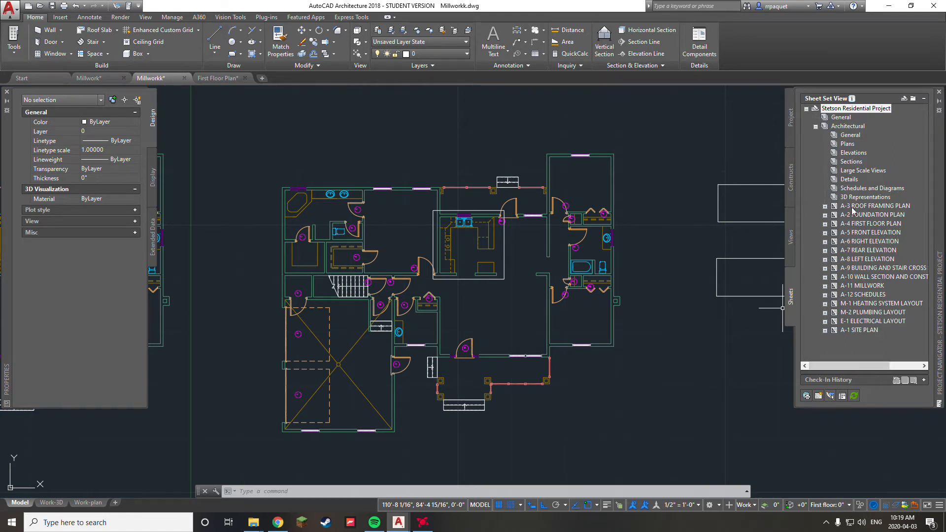
pyautogui.moveTo(852, 210)
pyautogui.click(895, 341)
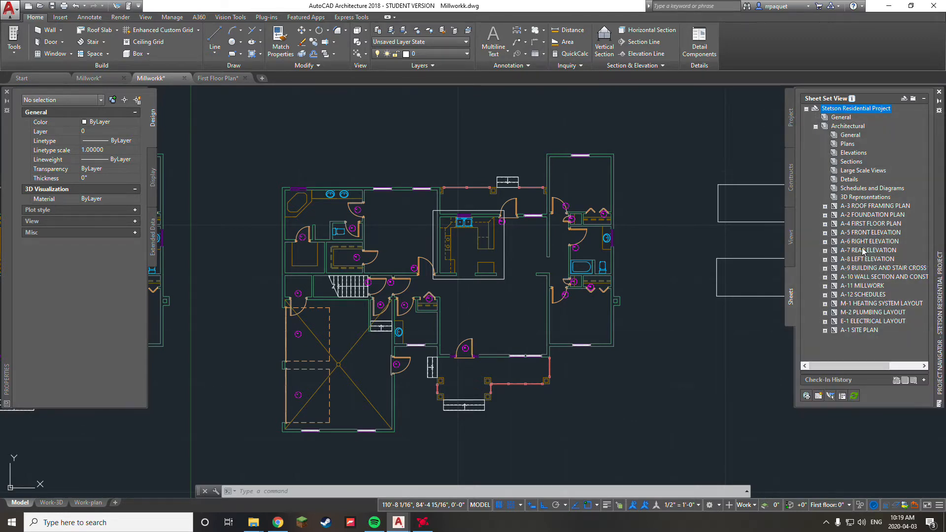
pyautogui.doubleClick(875, 215)
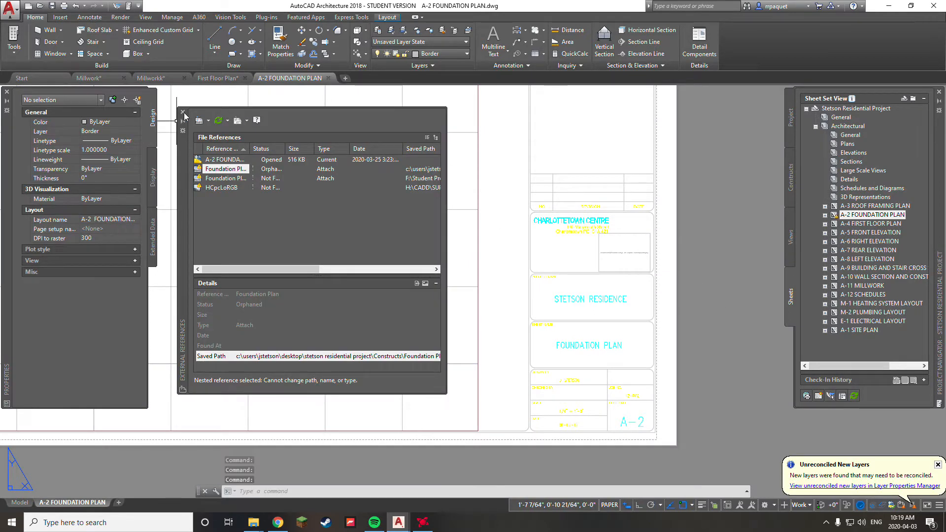
# Step: Open the A-4 FIRST FLOOR PLAN, A-5 FRONT ELEVATION and A-6 RIGHT ELEVATION sheets
pyautogui.click(183, 113)
pyautogui.scroll(-3, 401, 254)
pyautogui.scroll(1, 422, 264)
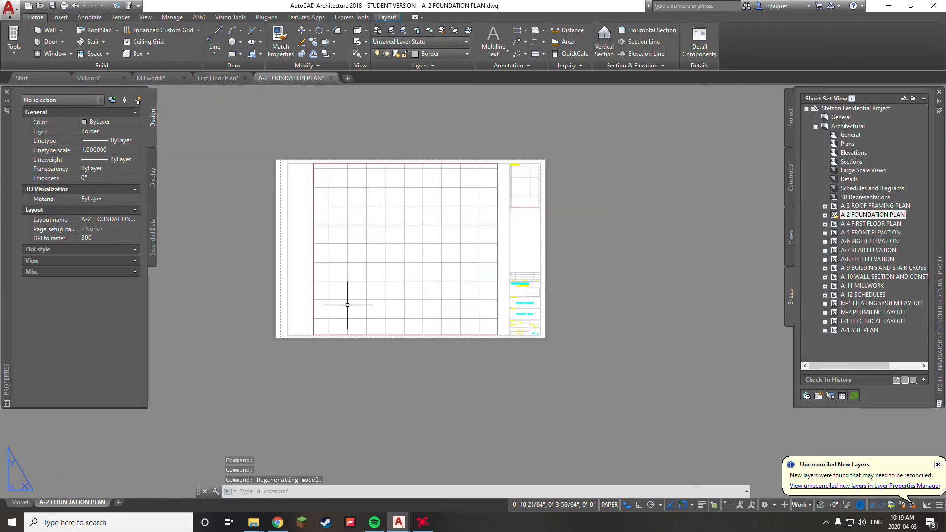
pyautogui.doubleClick(863, 224)
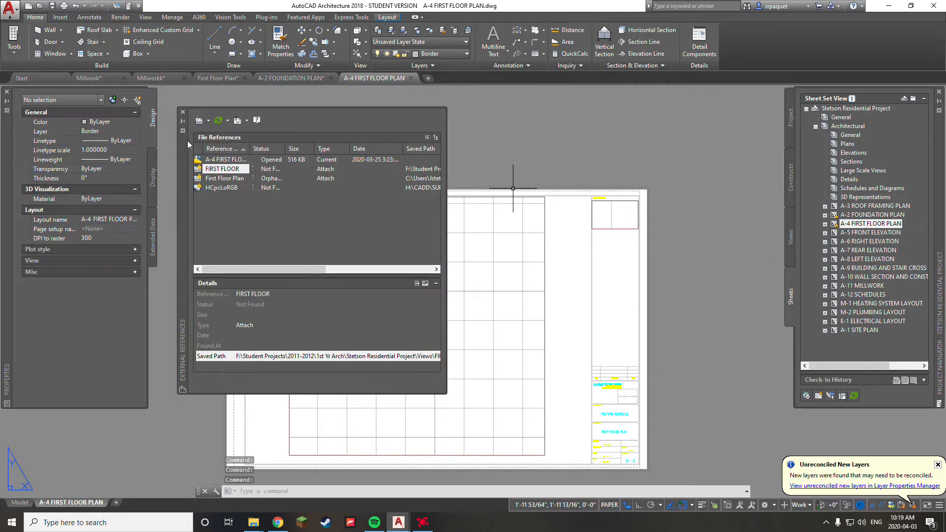
pyautogui.click(183, 112)
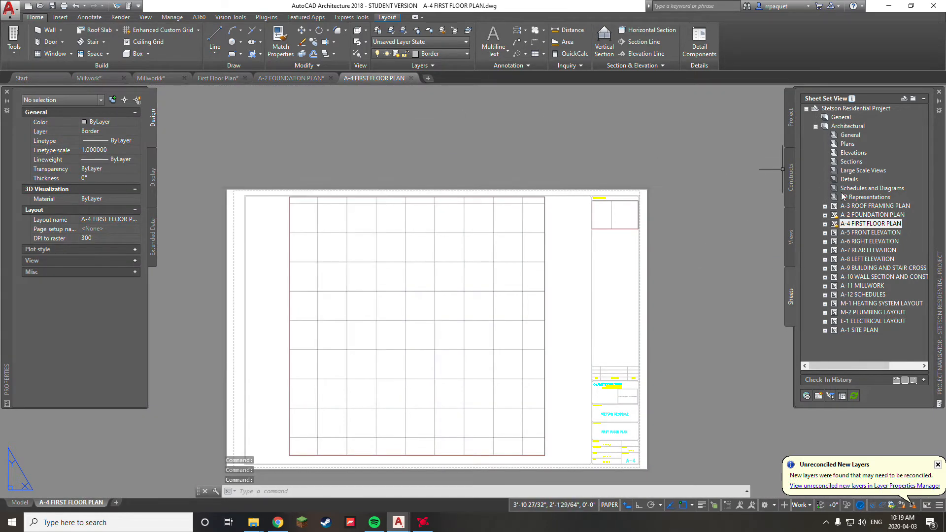
pyautogui.doubleClick(857, 233)
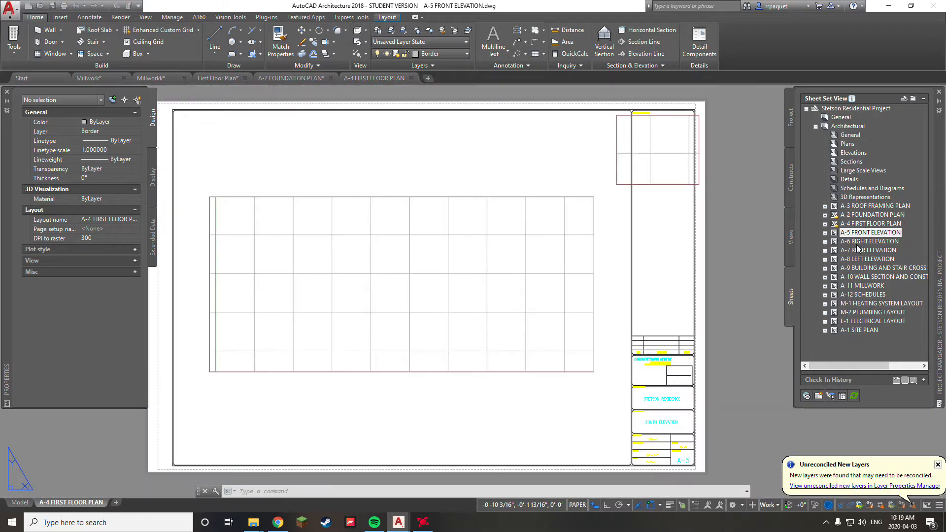
pyautogui.doubleClick(860, 241)
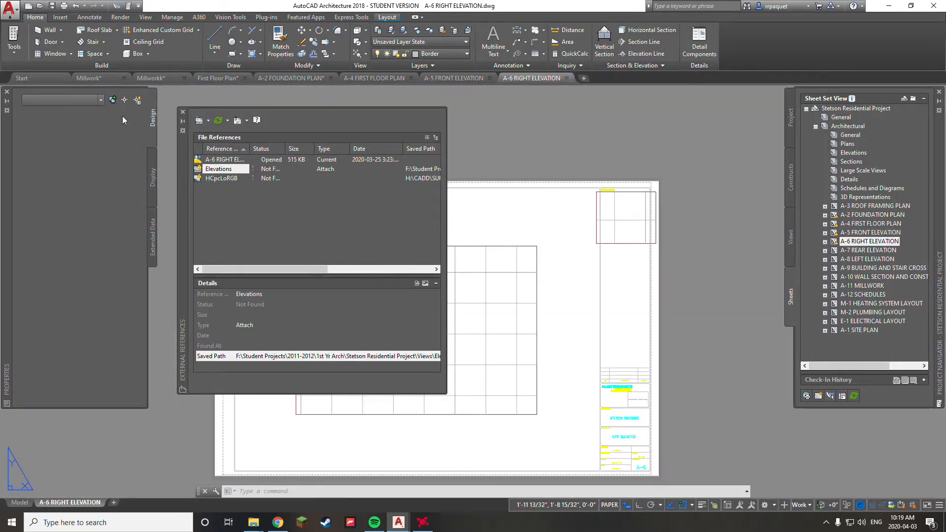
pyautogui.click(182, 112)
# Step: Zoom into the A-6 sheet's title block and back out to inspect it
pyautogui.moveTo(595, 275); pyautogui.dragTo(578, 191, button='middle')
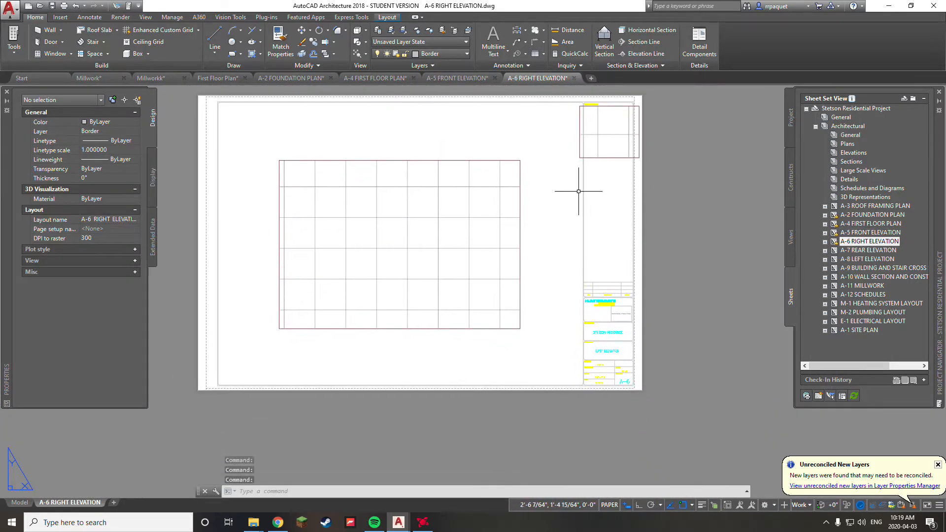
pyautogui.scroll(4, 594, 276)
pyautogui.moveTo(601, 295); pyautogui.dragTo(616, 268, button='middle')
pyautogui.scroll(2, 610, 321)
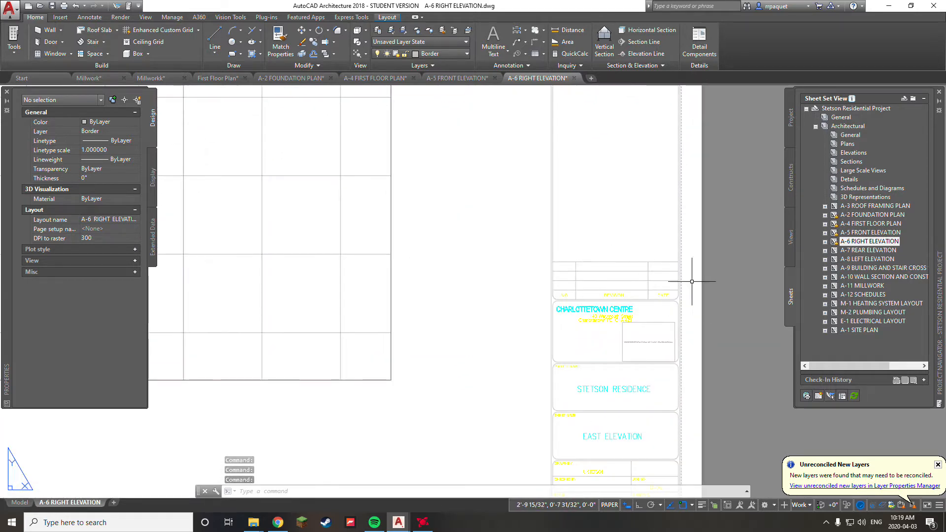
pyautogui.scroll(-5, 729, 325)
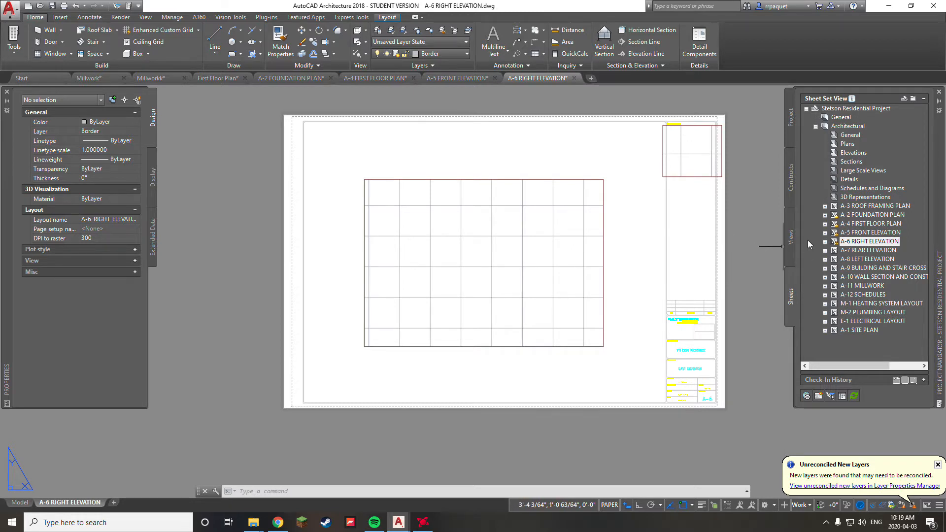
# Step: Collapse the Architectural subset and close sheets A-6, A-5, A-4 and A-2, declining to save A-6
pyautogui.click(815, 127)
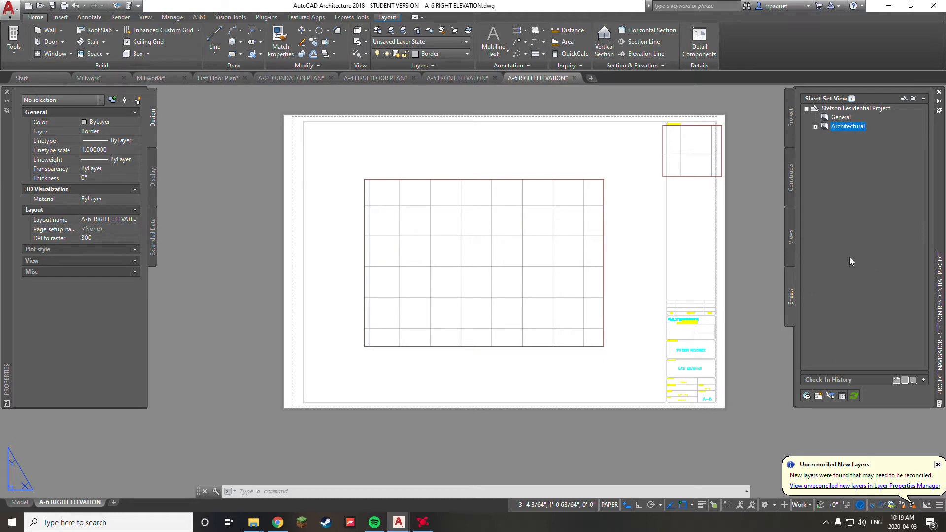
pyautogui.click(574, 77)
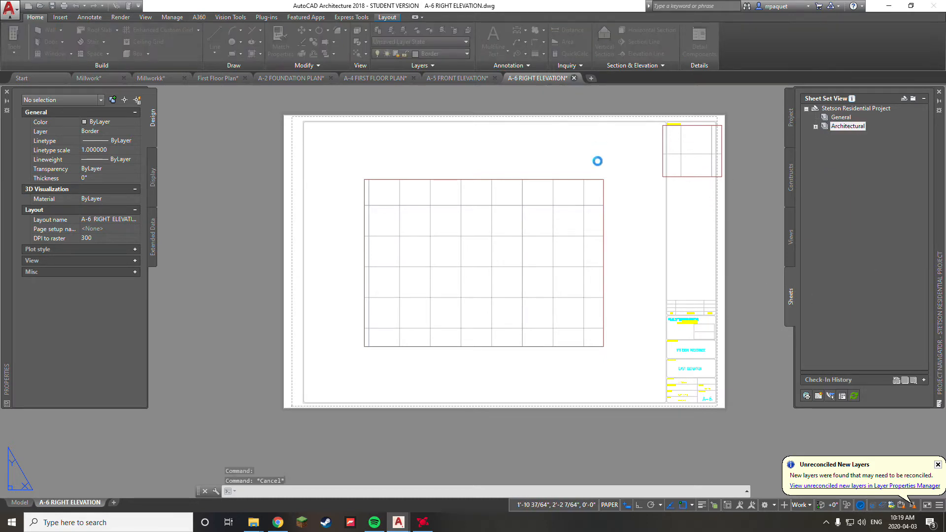
pyautogui.click(508, 279)
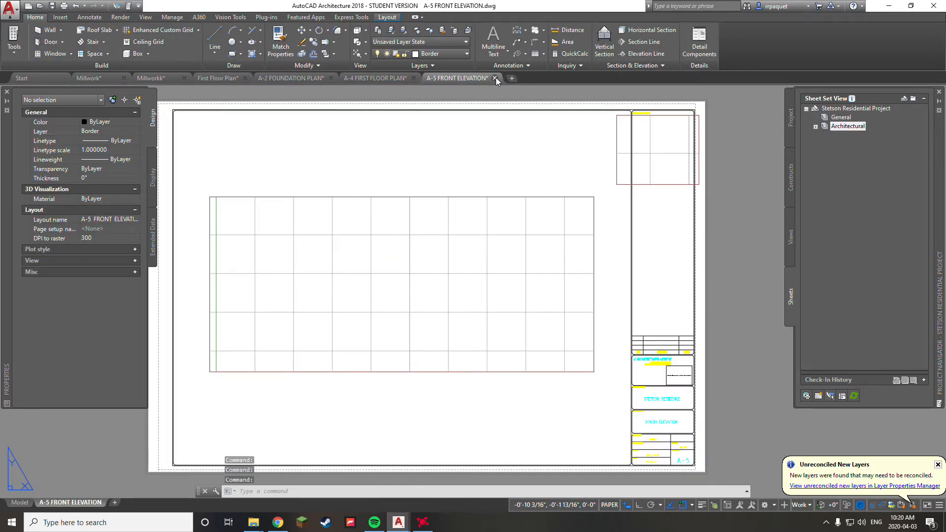
pyautogui.click(496, 78)
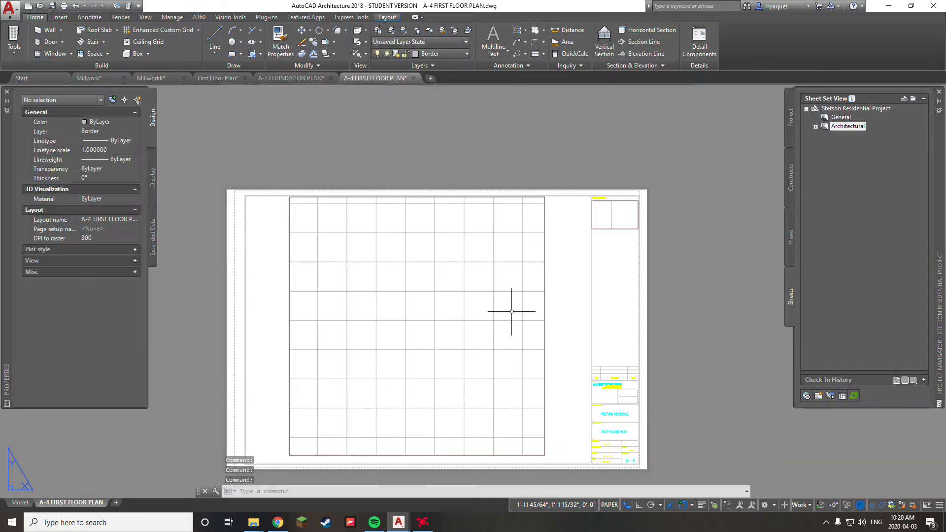
pyautogui.click(414, 78)
pyautogui.click(503, 281)
pyautogui.click(331, 78)
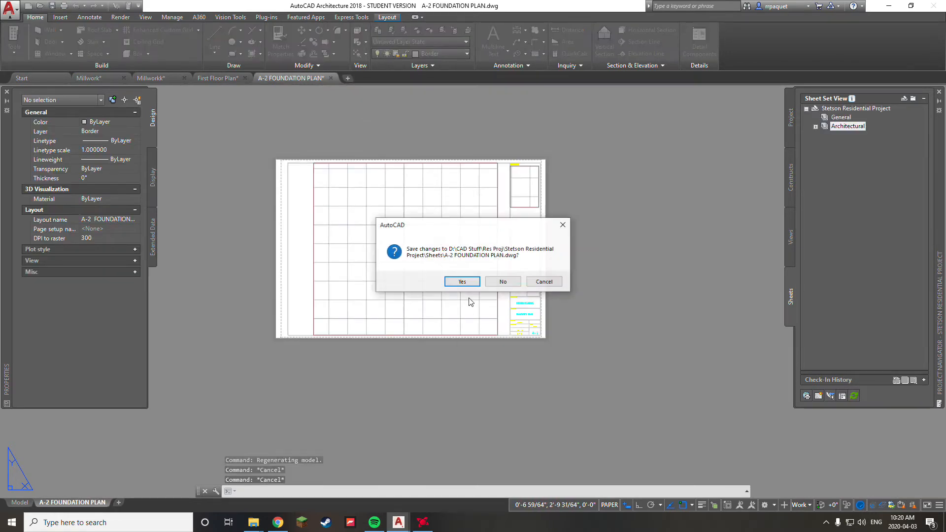
pyautogui.click(463, 282)
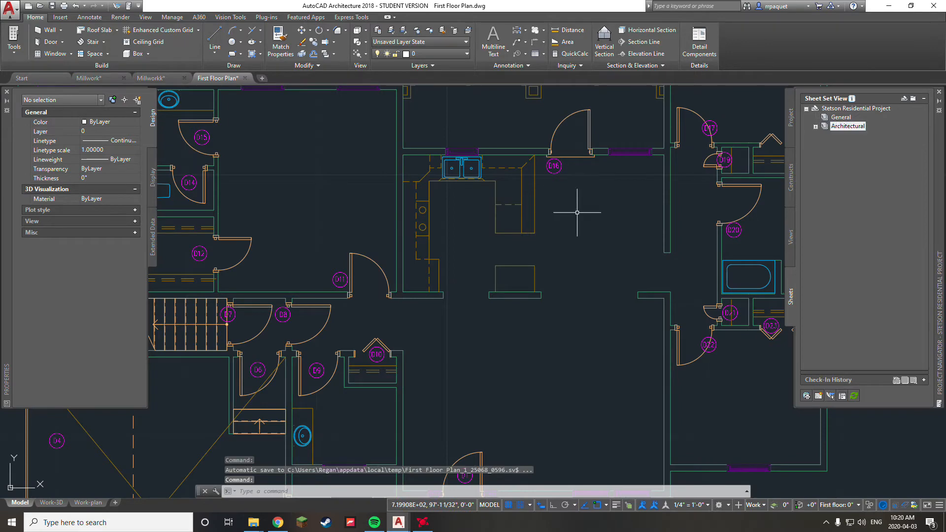
pyautogui.scroll(-4, 543, 315)
# Step: Browse the project's Constructs and Views lists, then select the Architectural sheet subset
pyautogui.click(791, 198)
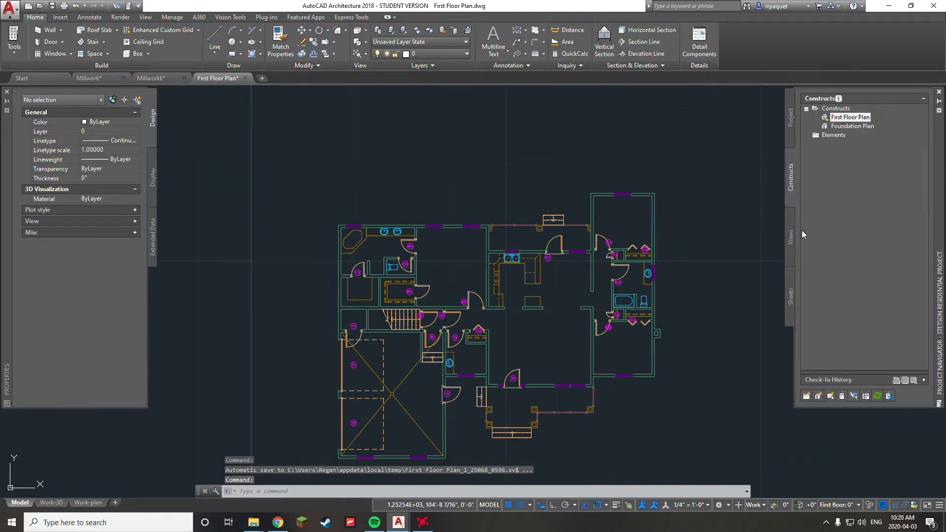
pyautogui.click(791, 238)
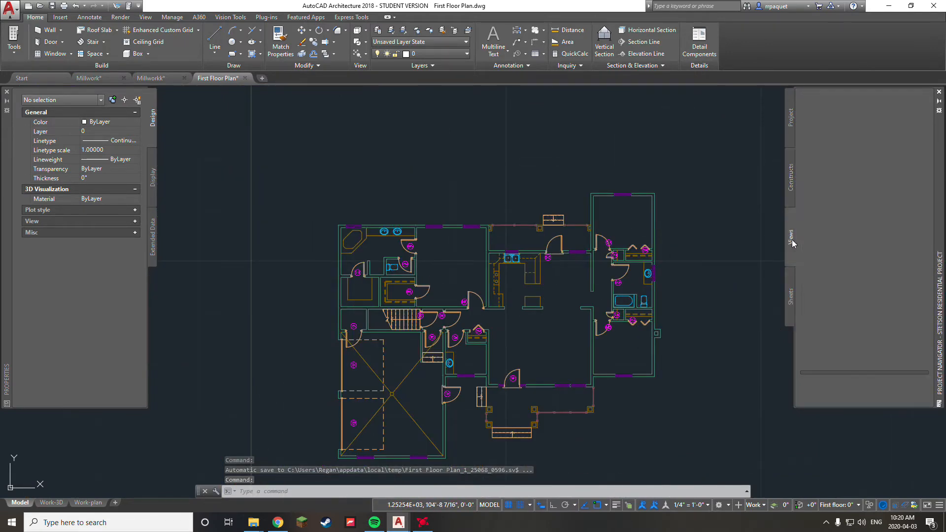
pyautogui.click(795, 293)
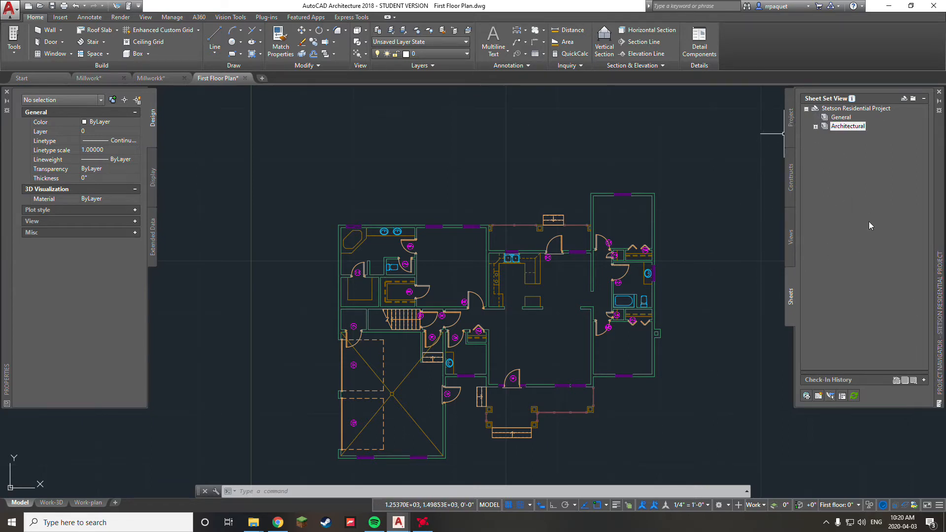
pyautogui.rightClick(840, 127)
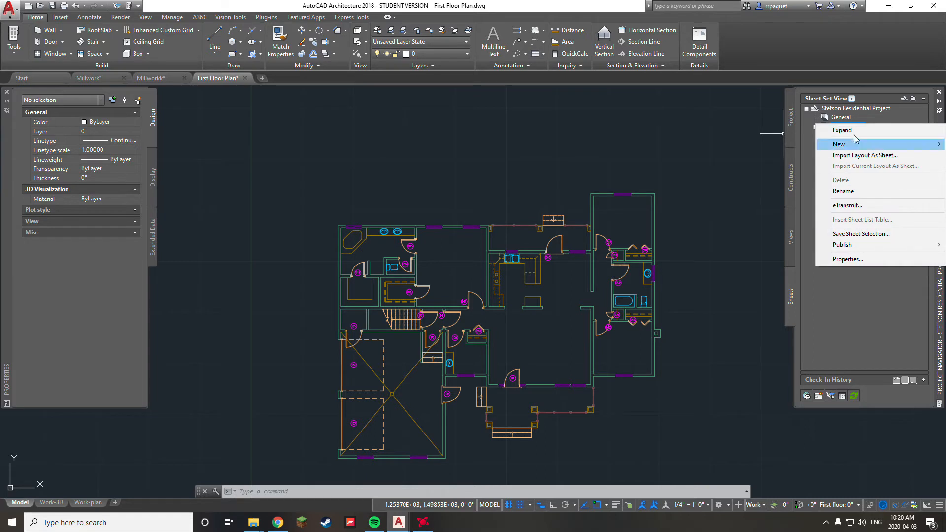
pyautogui.click(861, 111)
pyautogui.click(840, 127)
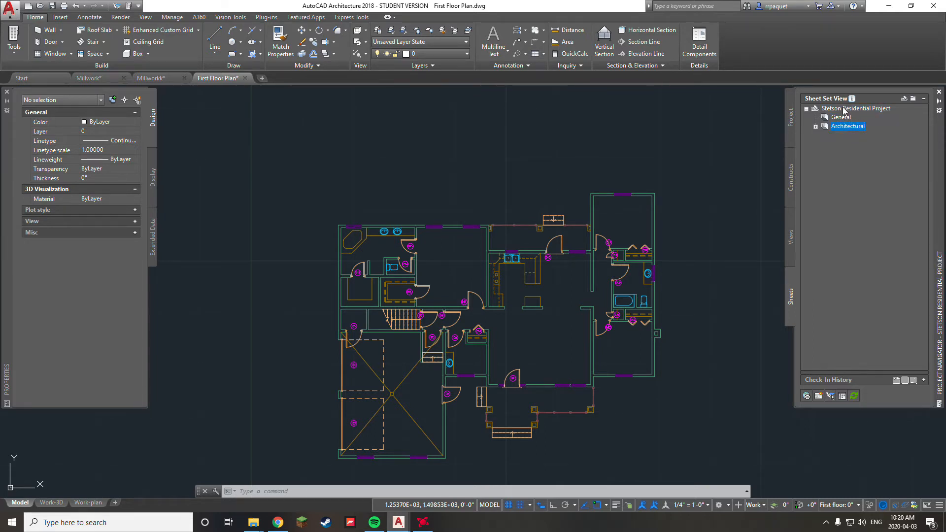
# Step: Choose New > Sheet from the Stetson Residential Project sheet set's shortcut menu
pyautogui.rightClick(846, 109)
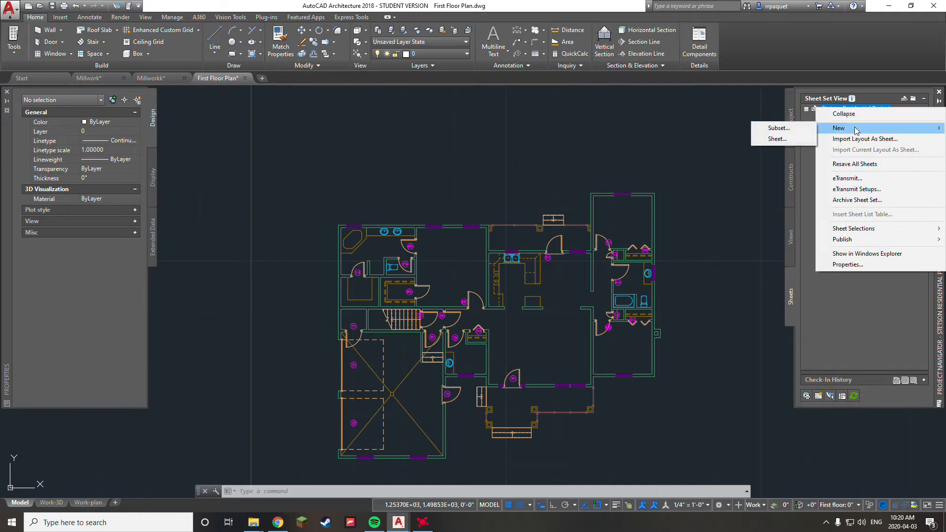
pyautogui.click(831, 343)
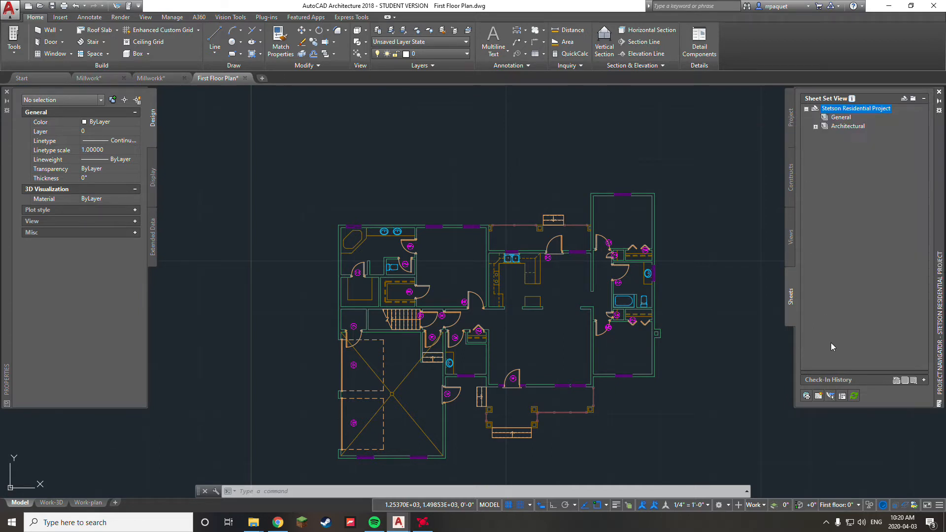
pyautogui.rightClick(840, 117)
pyautogui.moveTo(862, 144)
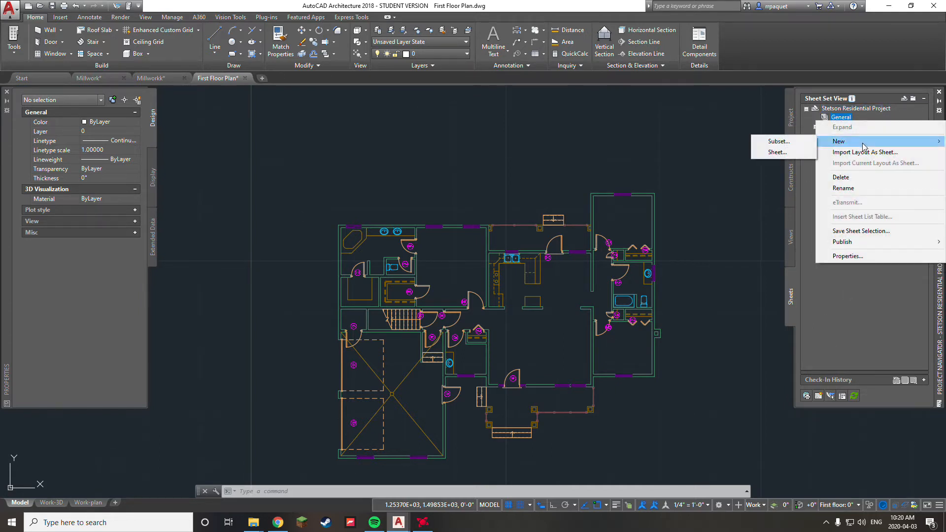
pyautogui.click(777, 142)
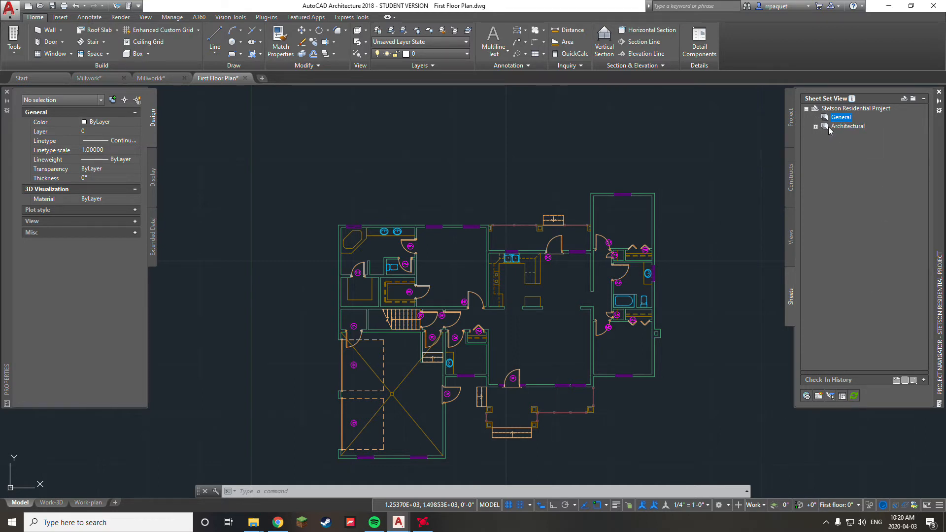
pyautogui.click(815, 127)
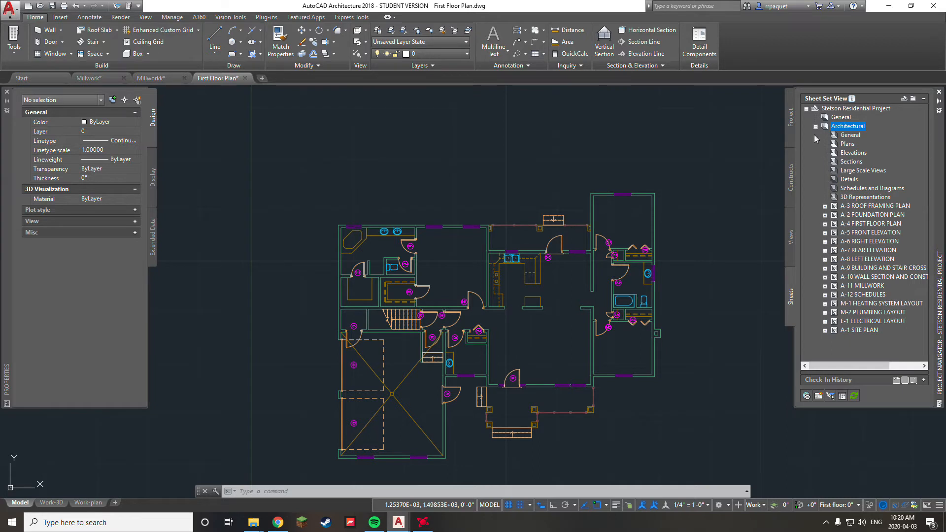
pyautogui.click(815, 127)
pyautogui.rightClick(836, 108)
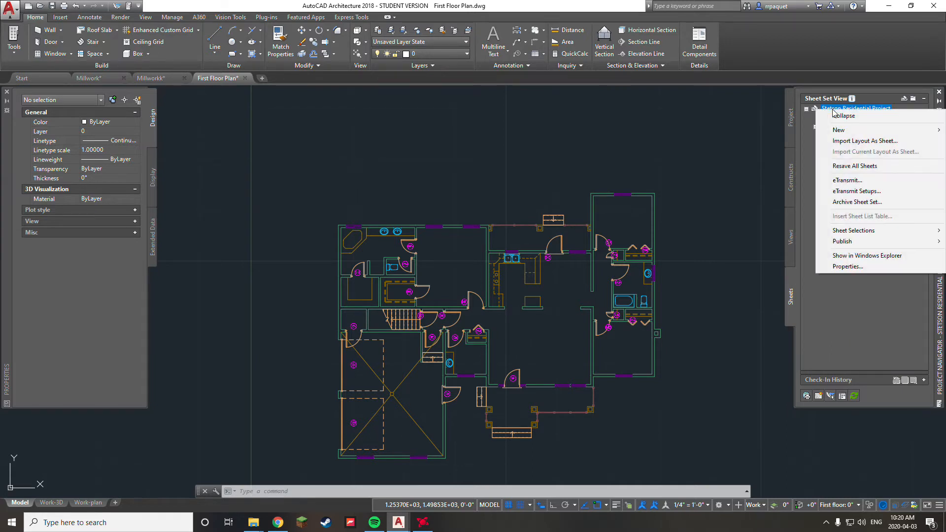
pyautogui.moveTo(879, 133)
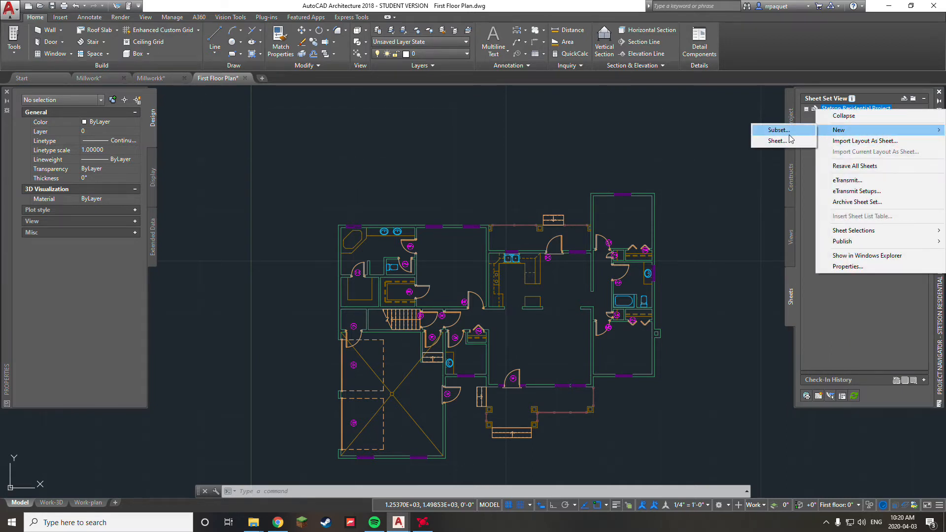
pyautogui.click(771, 142)
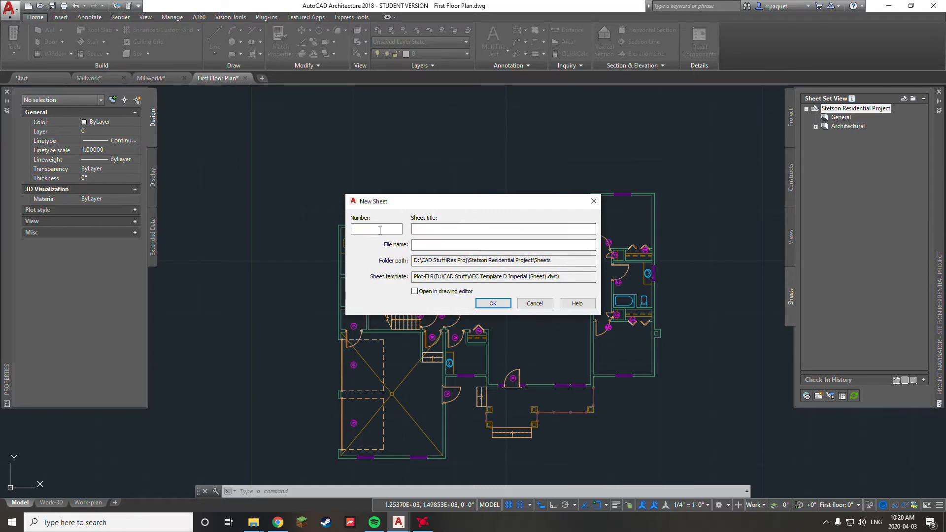
# Step: Create sheet number A-20 titled 'Floor Plan' in the New Sheet dialog
pyautogui.write('A-20')
pyautogui.click(428, 229)
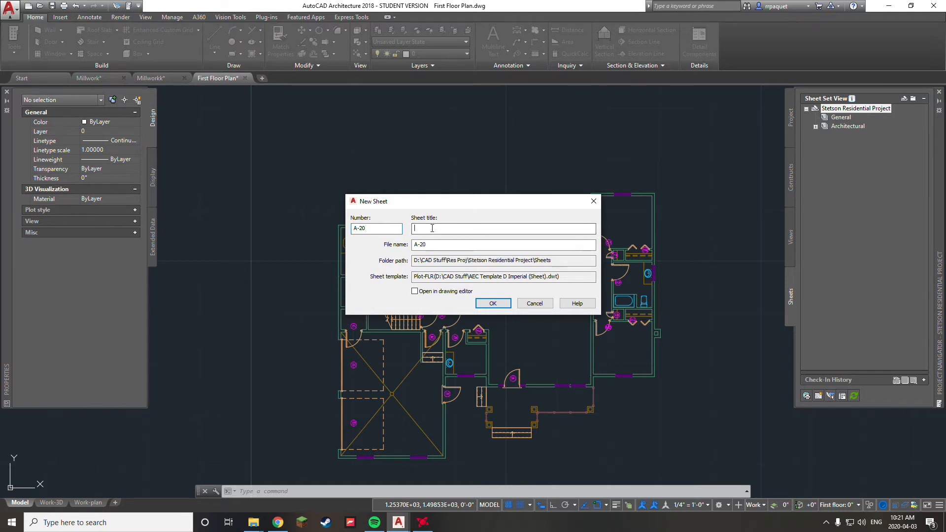
pyautogui.write('Floor Plan')
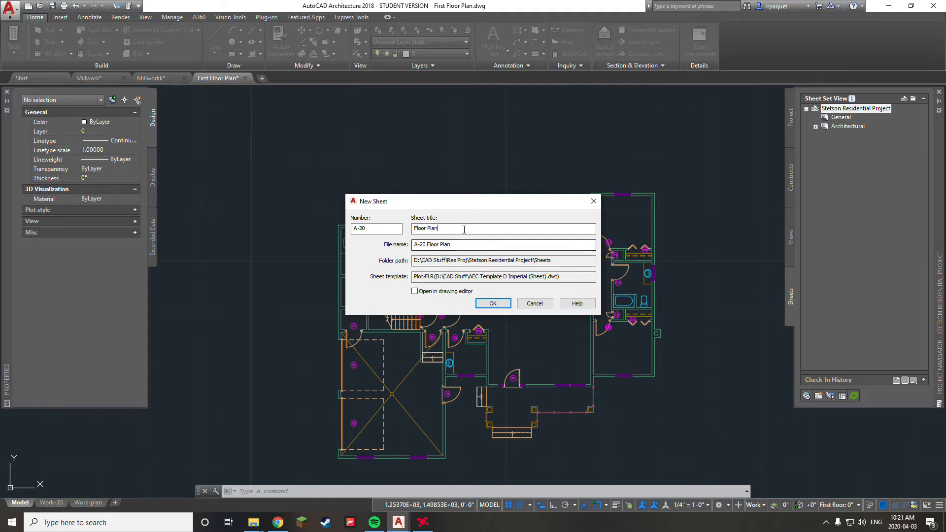
pyautogui.click(493, 305)
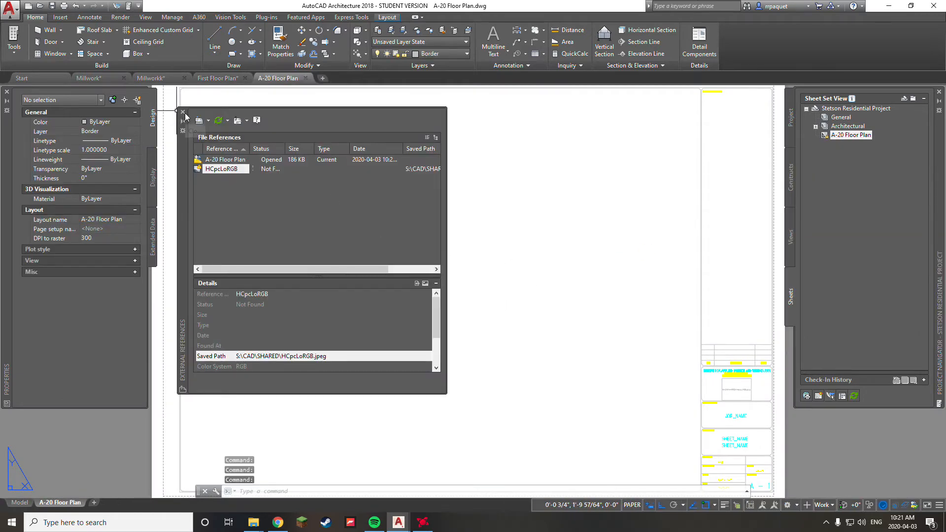
# Step: Dismiss the External References list and pan and zoom onto the A-20 sheet's title block
pyautogui.click(182, 112)
pyautogui.scroll(-5, 512, 288)
pyautogui.moveTo(511, 288); pyautogui.dragTo(487, 272, button='middle')
pyautogui.scroll(3, 506, 291)
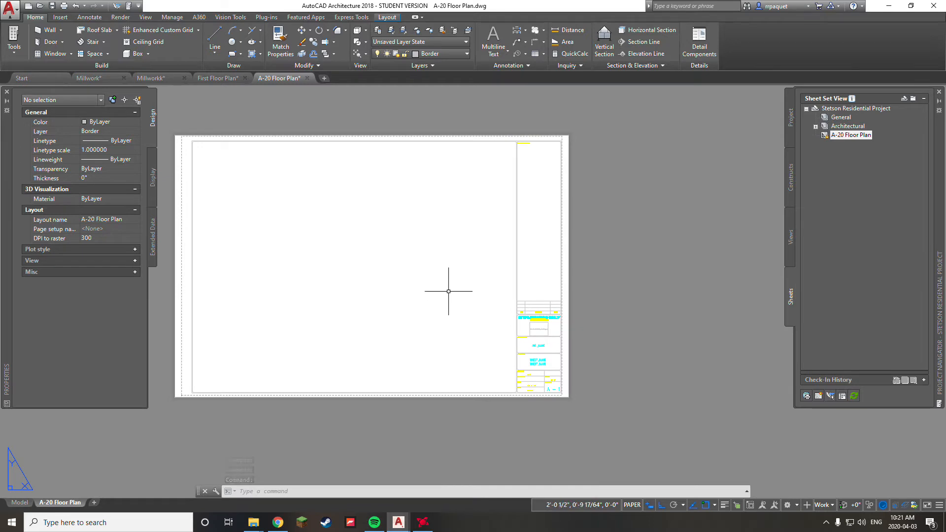
pyautogui.moveTo(433, 298); pyautogui.dragTo(492, 297, button='middle')
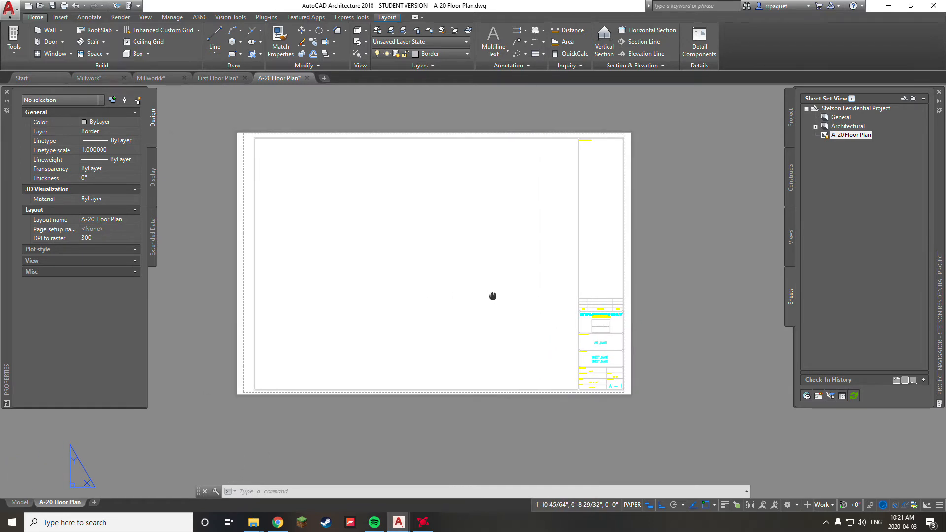
pyautogui.scroll(2, 606, 333)
pyautogui.scroll(-2, 537, 306)
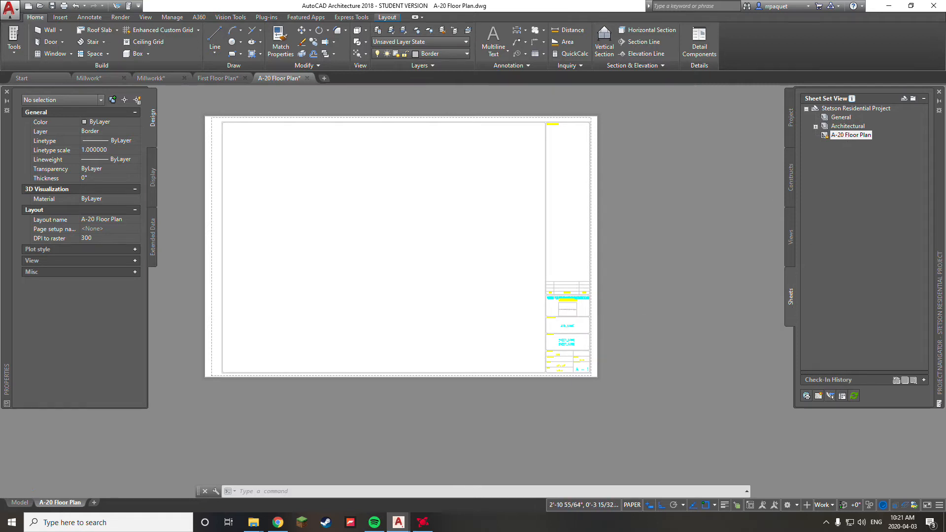
pyautogui.scroll(4, 586, 331)
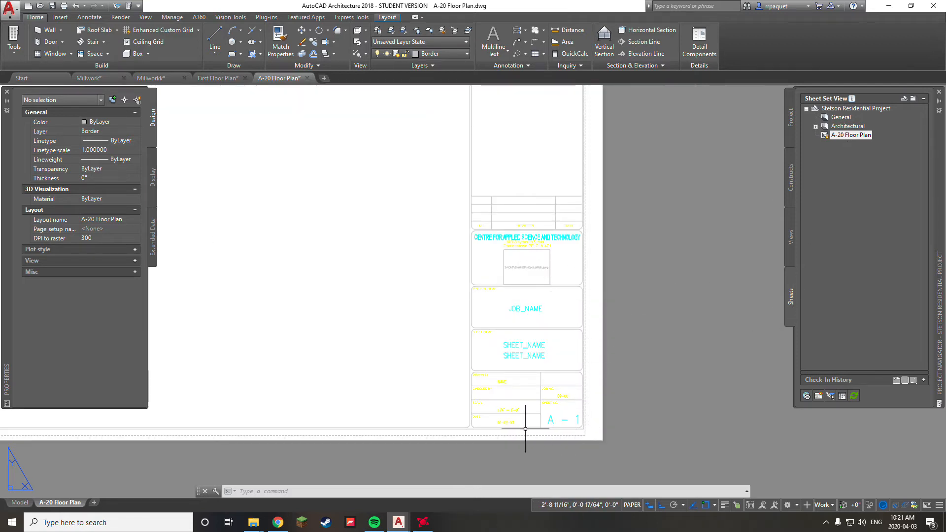
pyautogui.scroll(2, 527, 313)
pyautogui.doubleClick(535, 304)
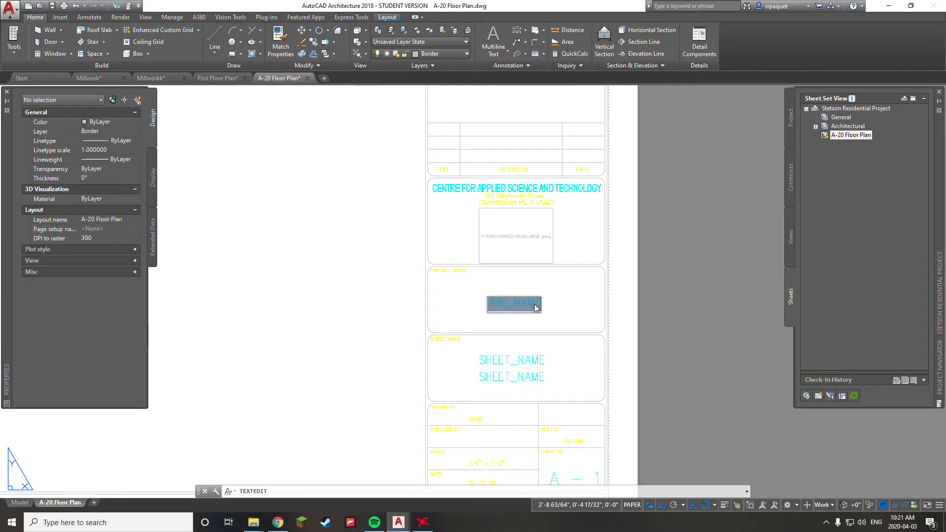
pyautogui.write('wevewrfv')
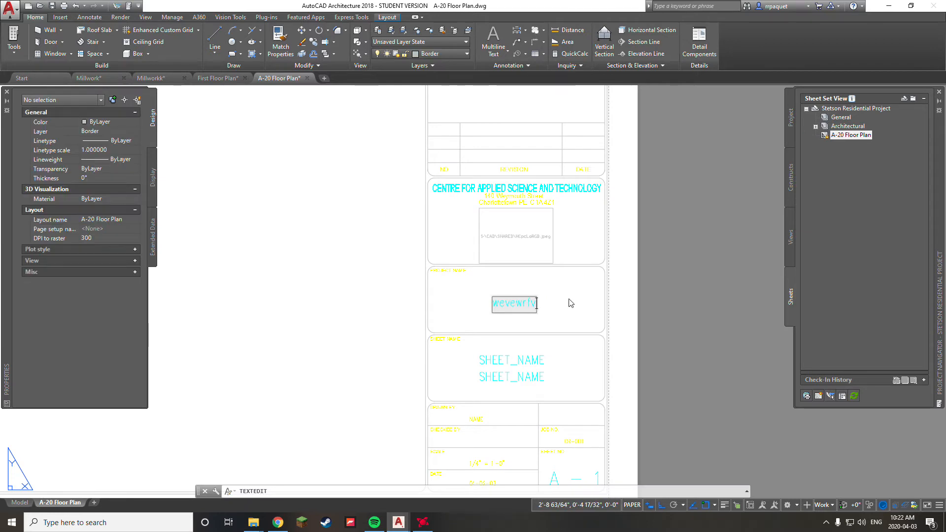
pyautogui.press('Escape')
pyautogui.press('Escape')
pyautogui.scroll(2, 553, 239)
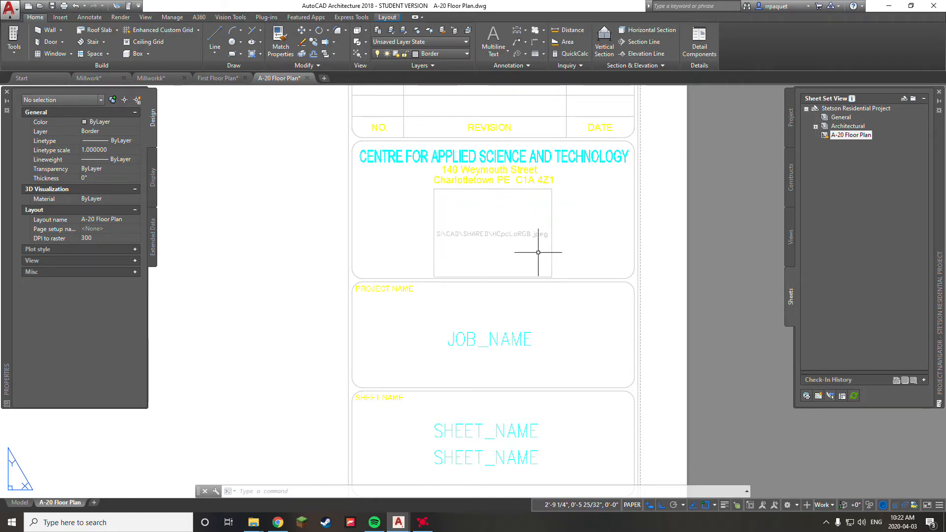
pyautogui.click(434, 249)
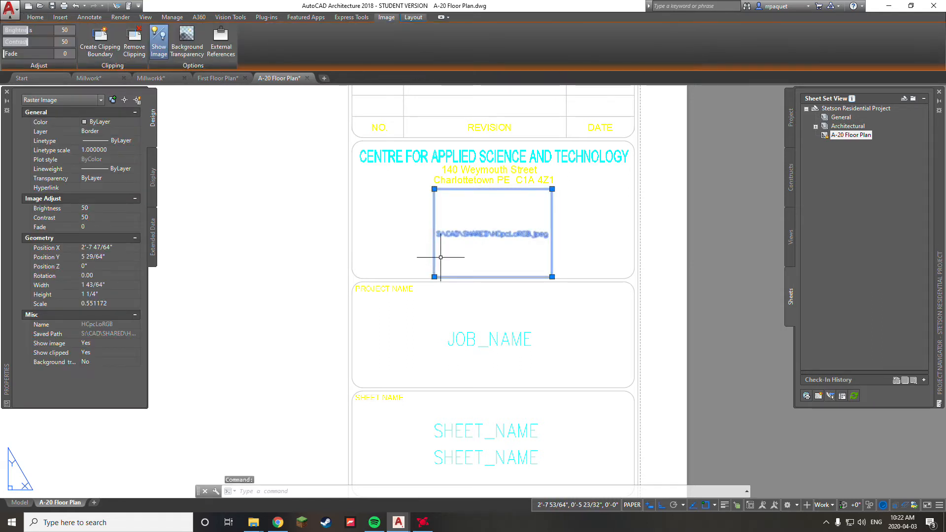
# Step: Delete the selected HCpcLoRGB.jpeg raster image frame, leaving the logo area empty
pyautogui.scroll(4, 473, 243)
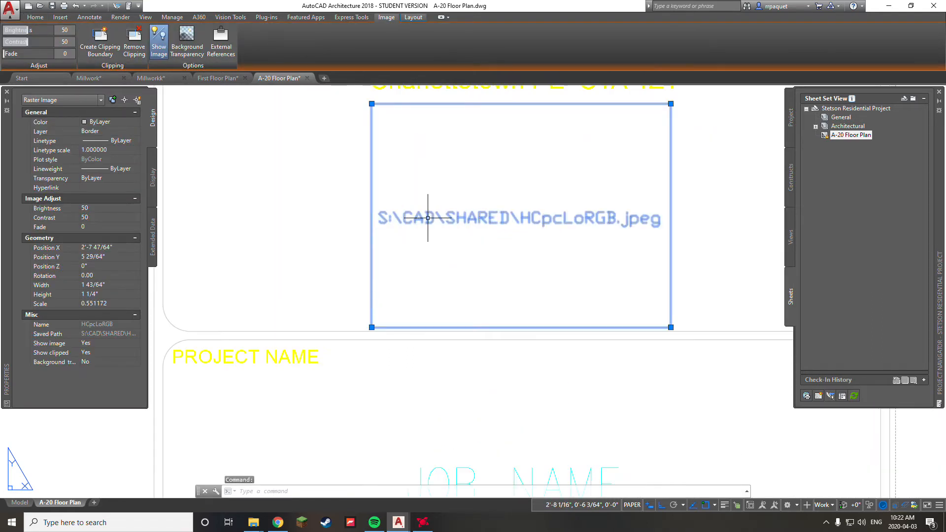
pyautogui.scroll(-4, 491, 220)
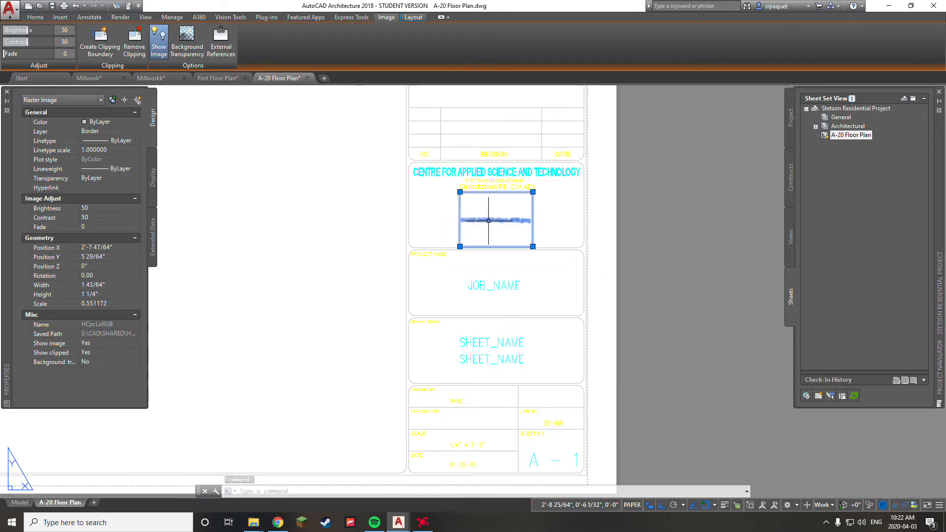
pyautogui.press('Delete')
pyautogui.scroll(2, 463, 199)
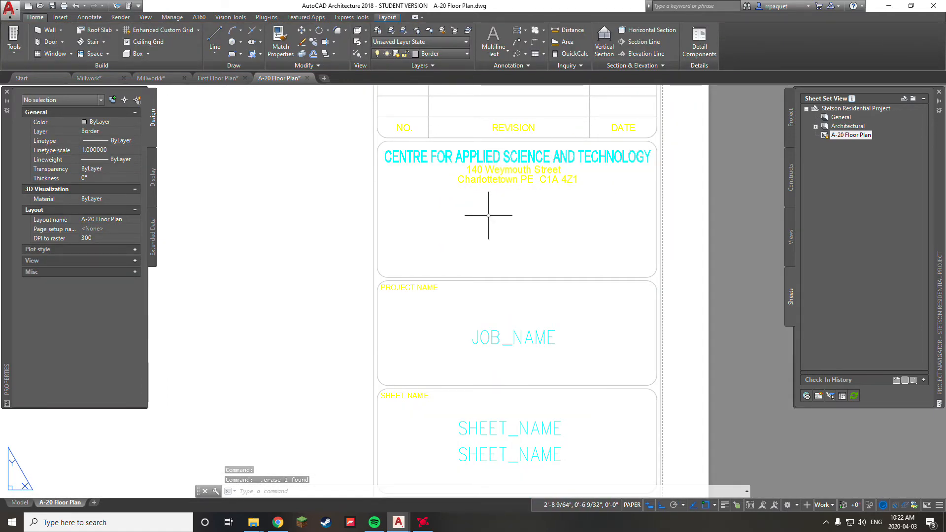
# Step: Centre the whole A-20 sheet in view and list the project's views, including FIRST FLOOR
pyautogui.scroll(-8, 496, 230)
pyautogui.moveTo(496, 230); pyautogui.dragTo(553, 320, button='middle')
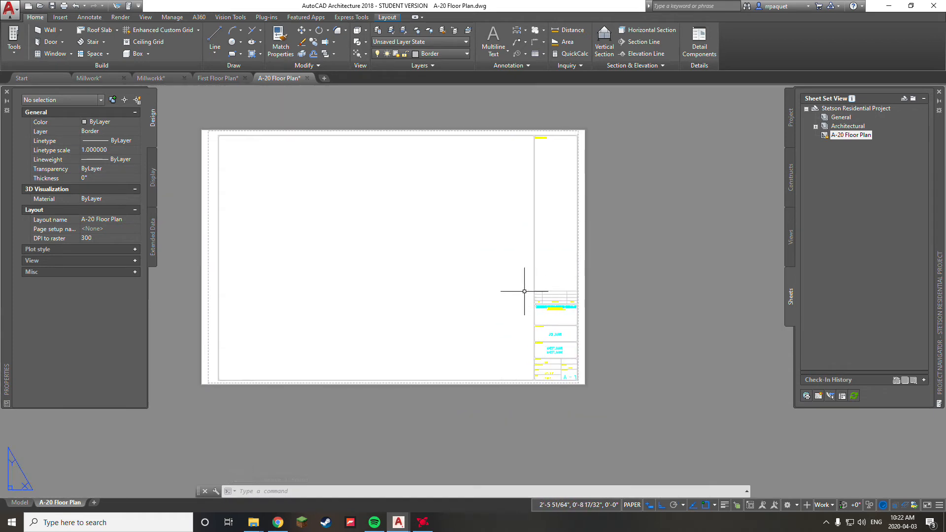
pyautogui.moveTo(479, 287); pyautogui.dragTo(555, 292, button='middle')
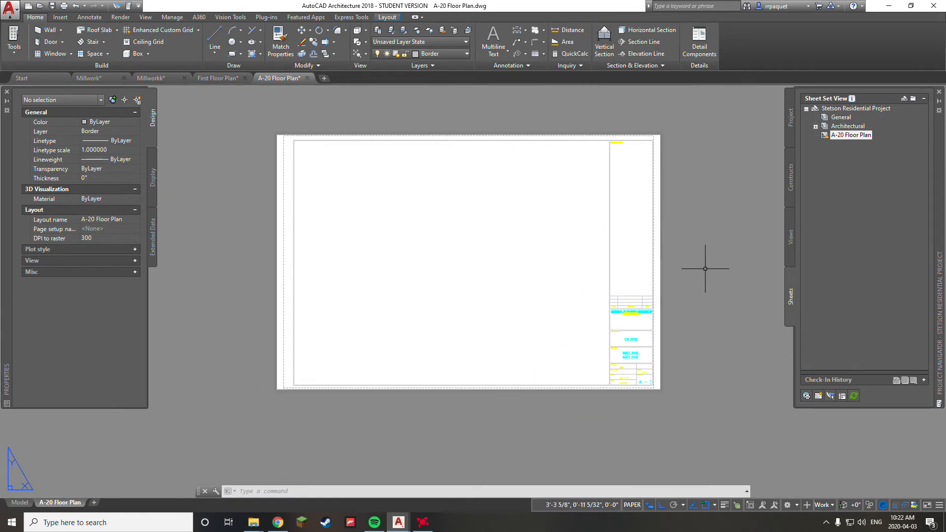
pyautogui.click(865, 137)
pyautogui.moveTo(552, 222); pyautogui.dragTo(465, 260, button='middle')
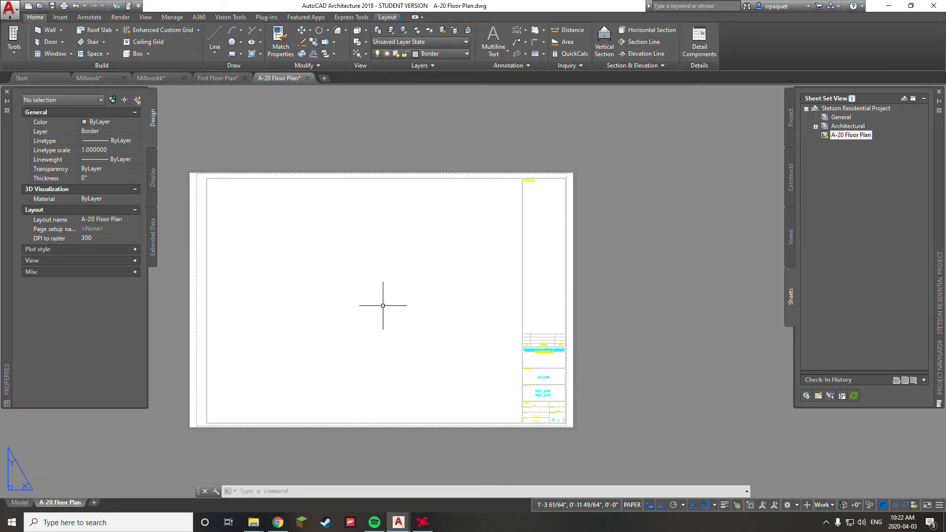
pyautogui.moveTo(540, 275); pyautogui.dragTo(606, 247, button='middle')
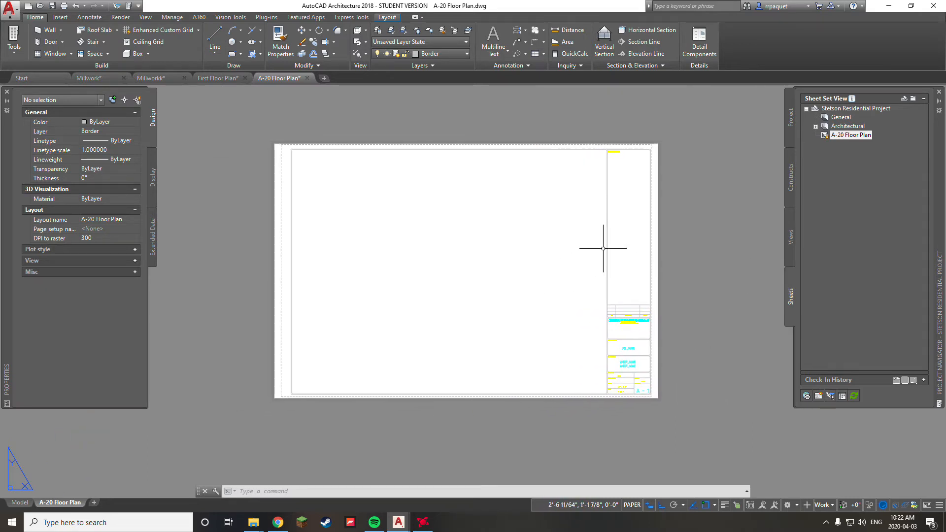
pyautogui.click(790, 250)
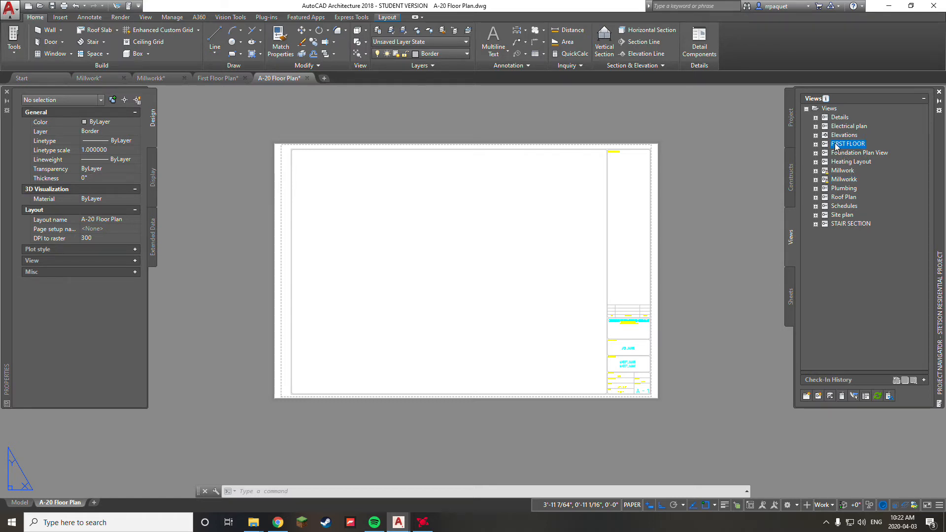
# Step: Drag the FIRST FLOOR view onto the A-20 sheet and insert it at the lower-left corner
pyautogui.moveTo(443, 286); pyautogui.dragTo(444, 285)
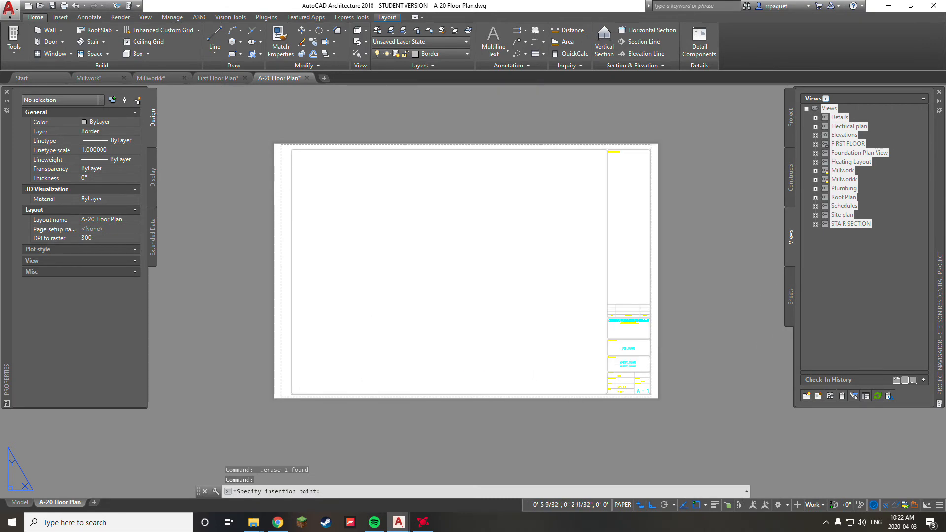
pyautogui.scroll(-2, 328, 385)
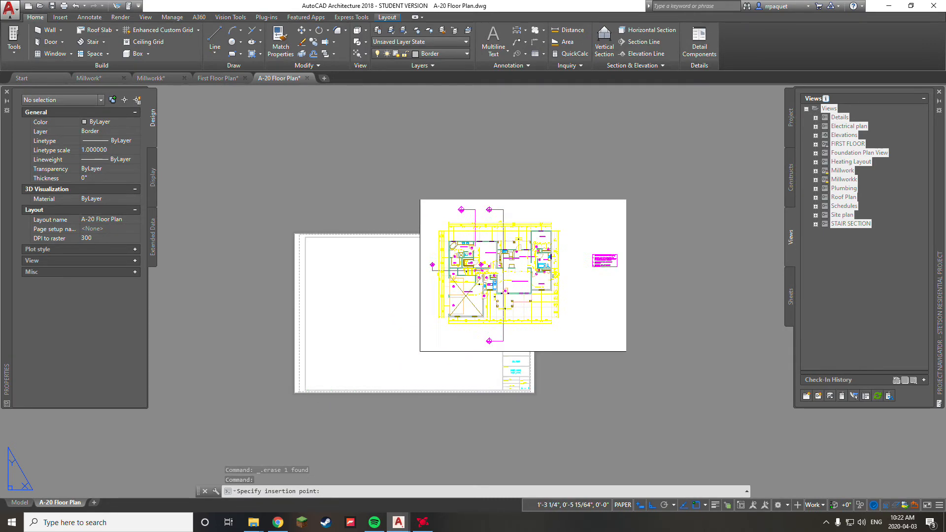
pyautogui.click(306, 388)
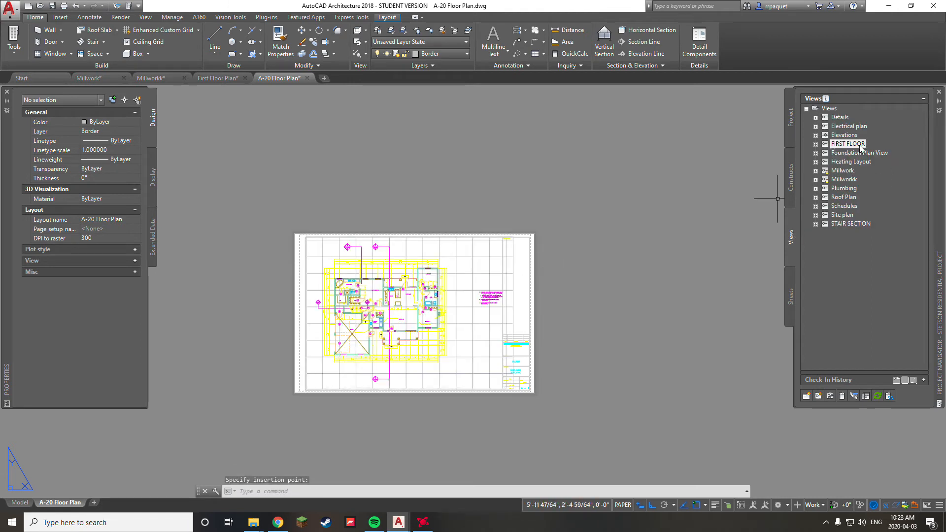
# Step: Recentre the A-20 sheet in the drawing area and switch to model space
pyautogui.click(790, 297)
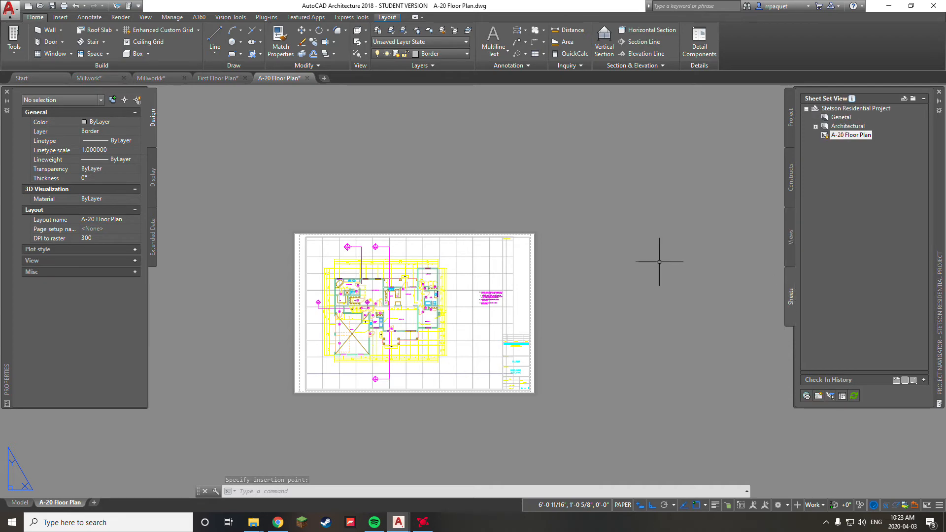
pyautogui.scroll(1, 325, 296)
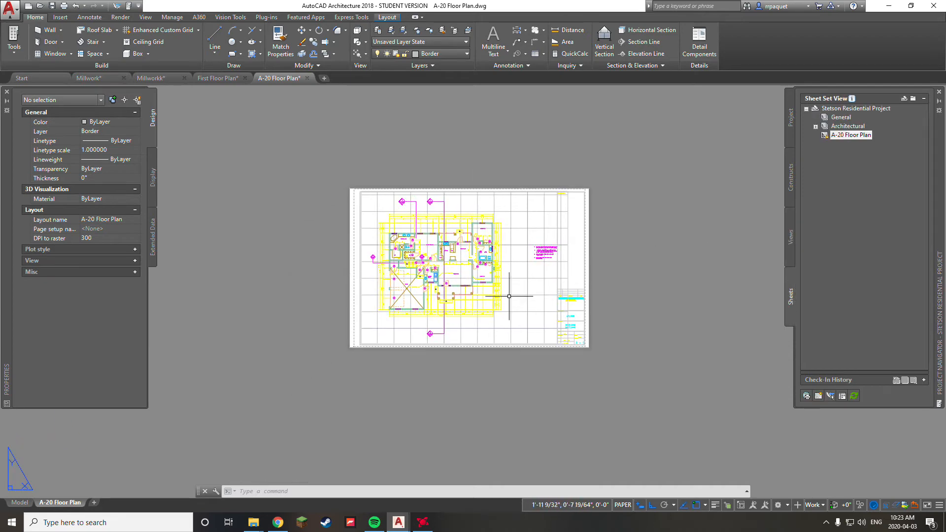
pyautogui.scroll(3, 528, 219)
pyautogui.scroll(-2, 477, 210)
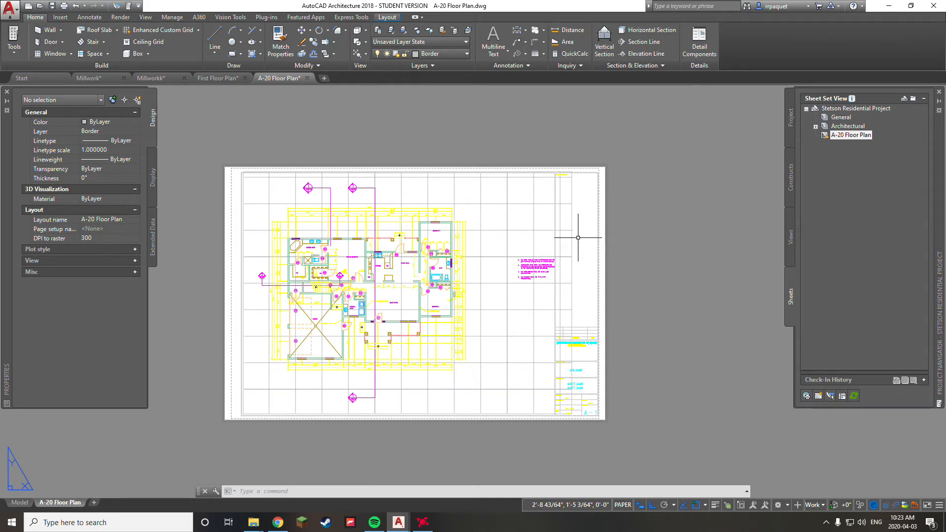
pyautogui.click(788, 237)
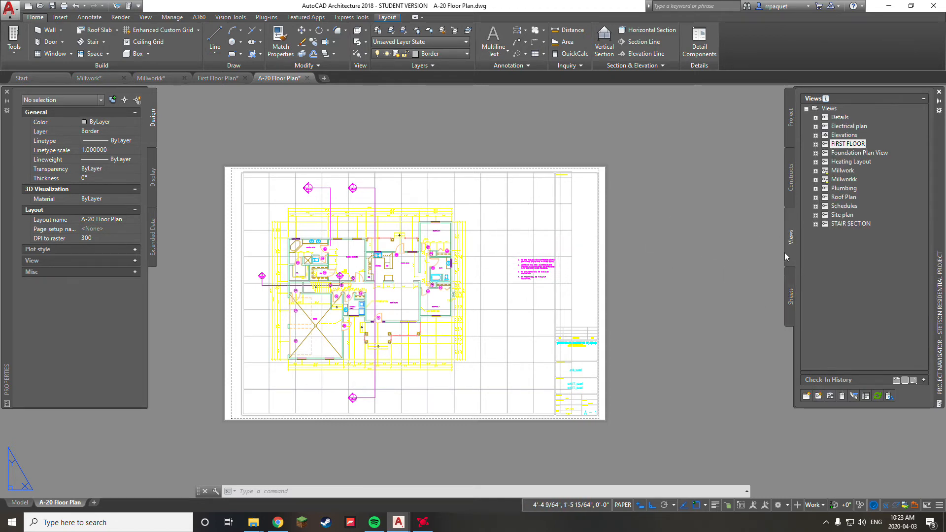
pyautogui.moveTo(554, 266); pyautogui.dragTo(624, 235, button='middle')
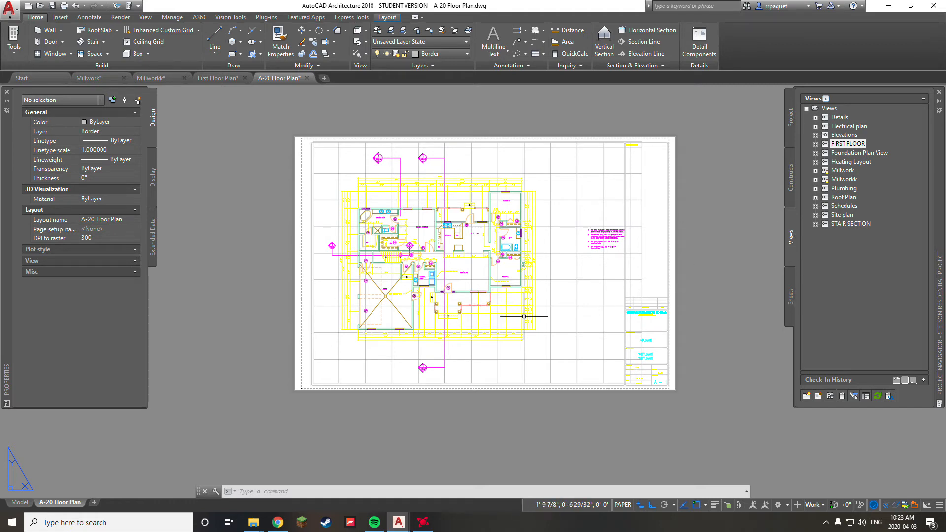
pyautogui.moveTo(556, 256)
pyautogui.mouseDown(button='middle')
pyautogui.moveTo(497, 249)
pyautogui.moveTo(532, 288)
pyautogui.moveTo(504, 313)
pyautogui.moveTo(557, 257)
pyautogui.moveTo(546, 271)
pyautogui.mouseUp(button='middle')
pyautogui.click(794, 310)
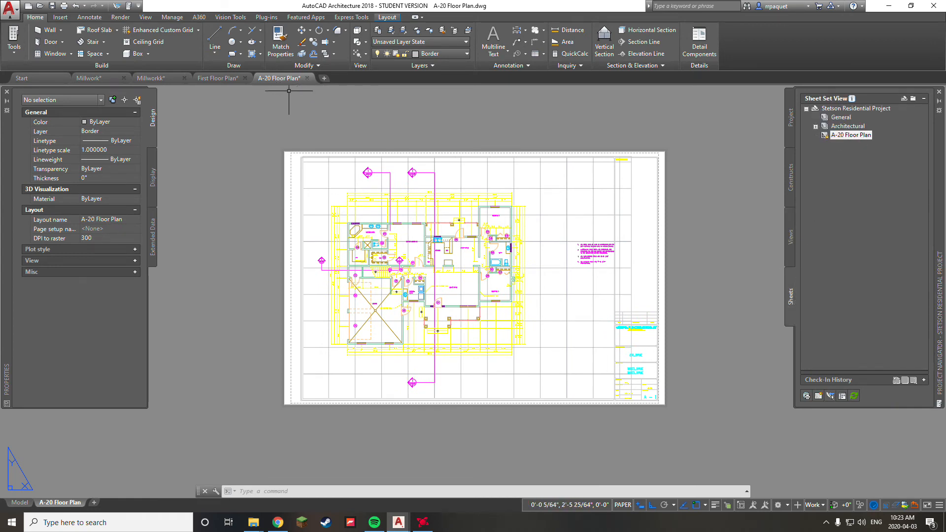
pyautogui.moveTo(519, 212); pyautogui.dragTo(489, 209, button='middle')
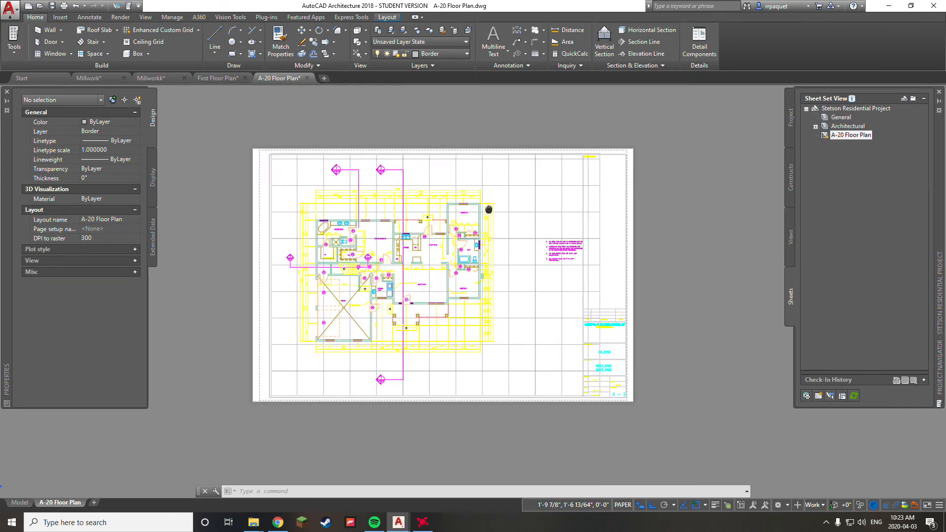
pyautogui.click(21, 503)
# Step: Select the FIRST FLOOR reference drawing to inspect it, then deselect it
pyautogui.scroll(-6, 407, 299)
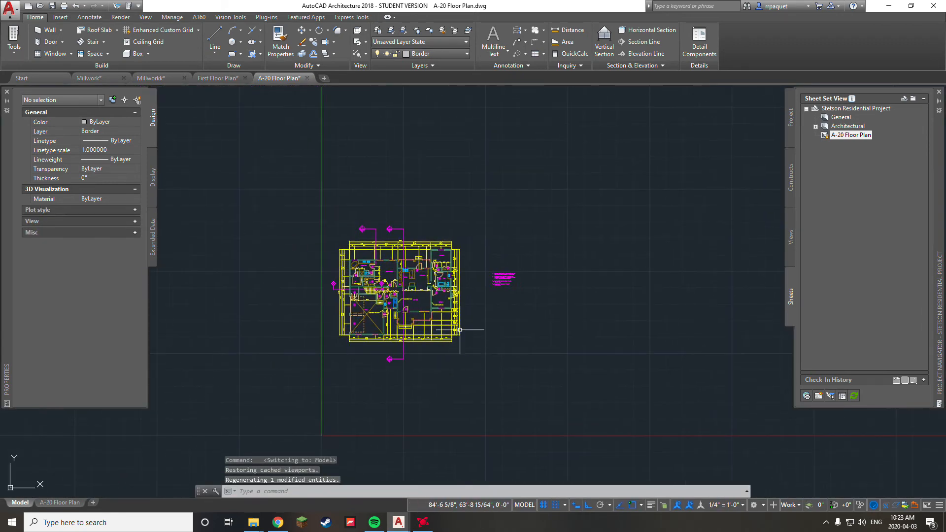
pyautogui.click(450, 317)
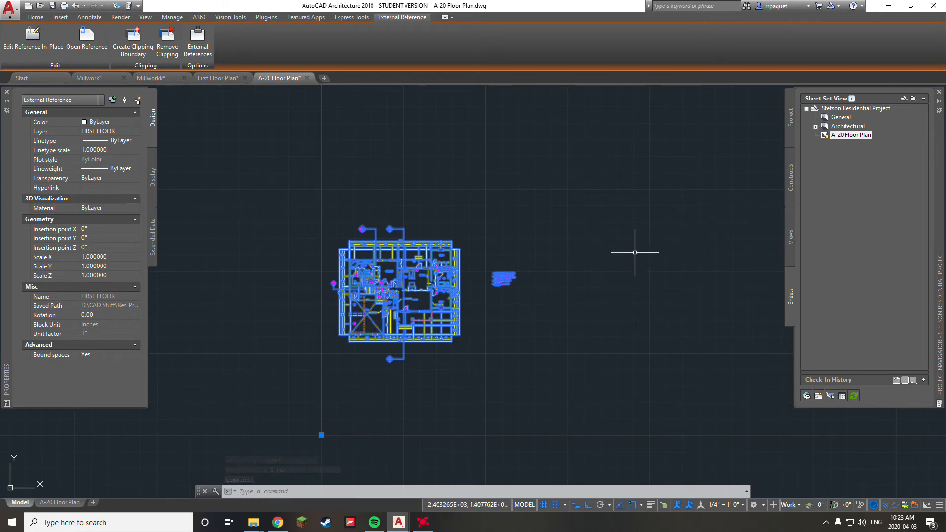
pyautogui.press('Escape')
# Step: Browse the Project Navigator's Constructs, Views and Sheets lists, then return to the A-20 Floor Plan layout
pyautogui.click(791, 183)
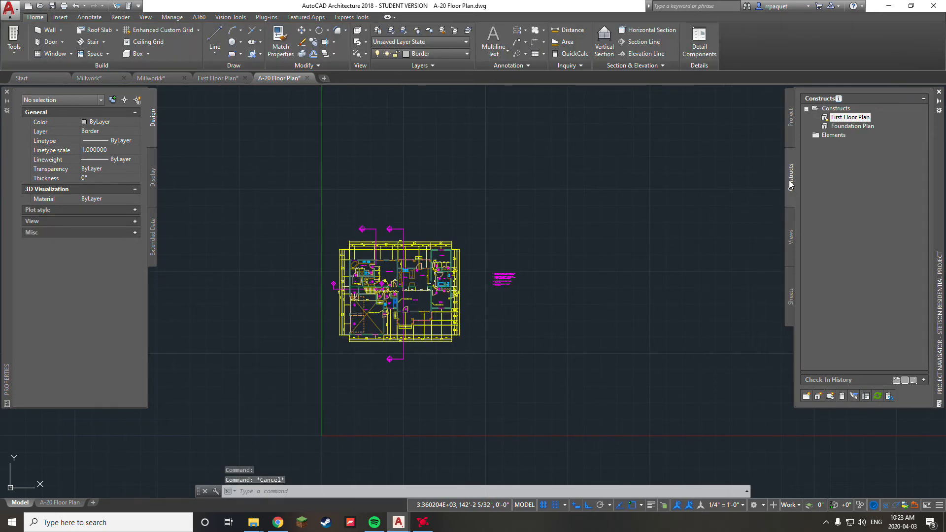
pyautogui.click(791, 243)
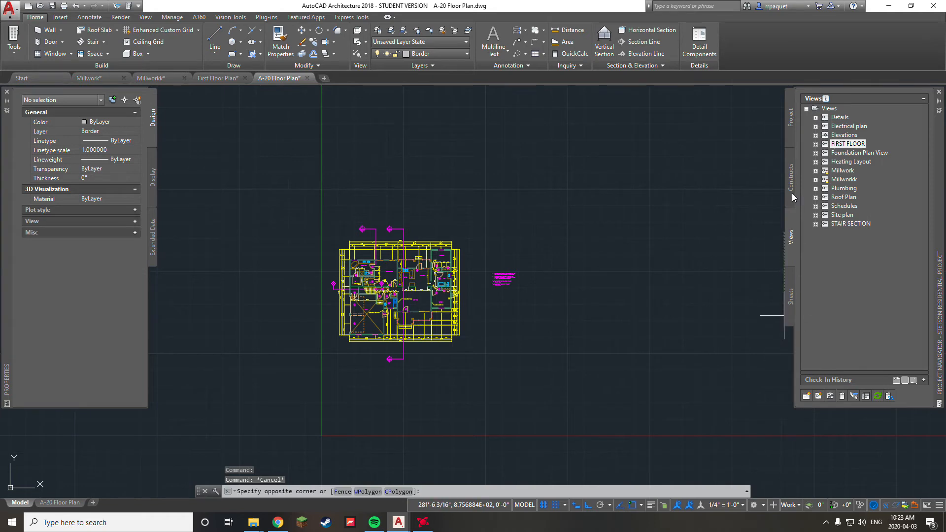
pyautogui.press('Escape')
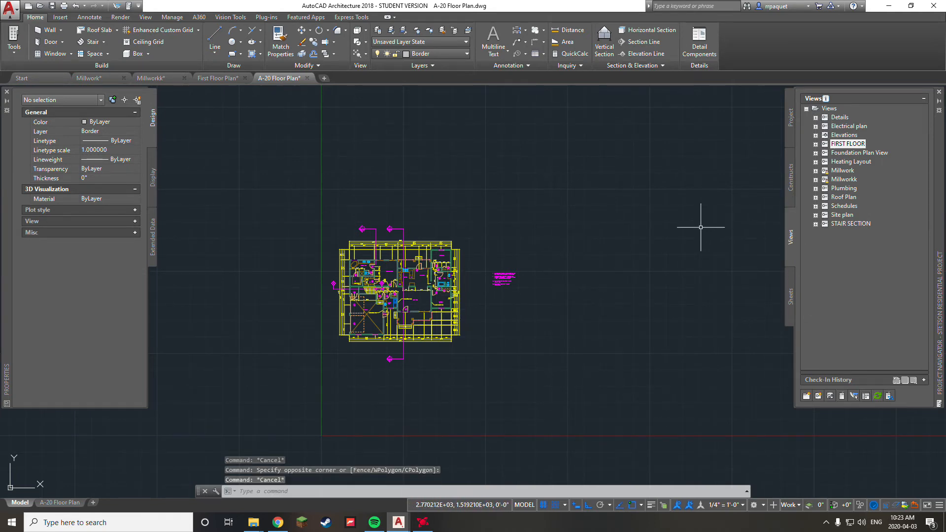
pyautogui.moveTo(687, 252); pyautogui.dragTo(660, 249, button='middle')
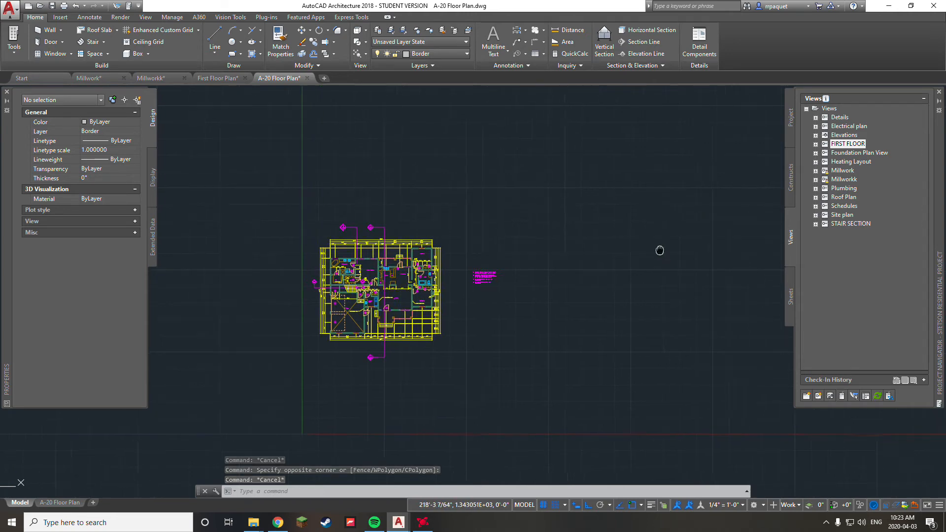
pyautogui.click(791, 298)
pyautogui.click(60, 502)
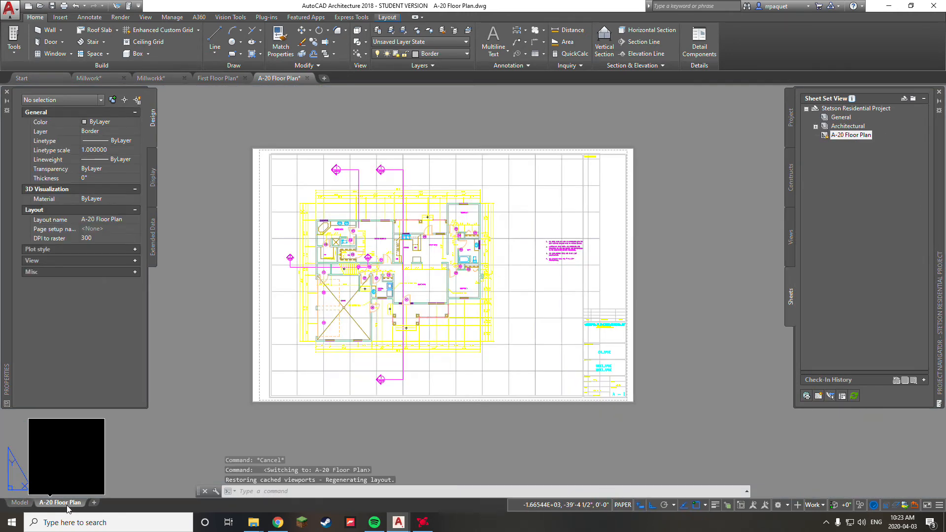
# Step: Stretch the viewport's right edge left to the title block, making it 2'-5 1/4" wide
pyautogui.click(600, 290)
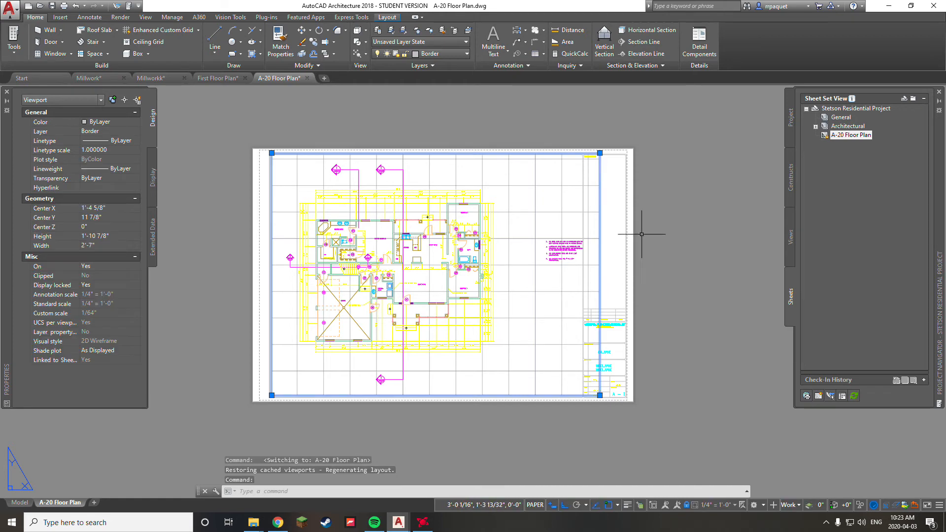
pyautogui.scroll(2, 629, 211)
pyautogui.scroll(-2, 322, 192)
pyautogui.moveTo(322, 192); pyautogui.dragTo(422, 187, button='middle')
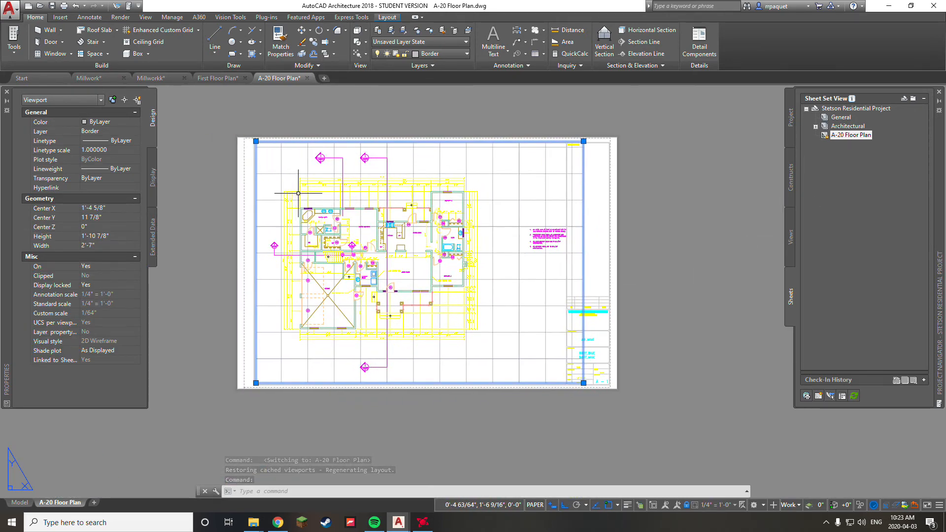
pyautogui.scroll(2, 583, 383)
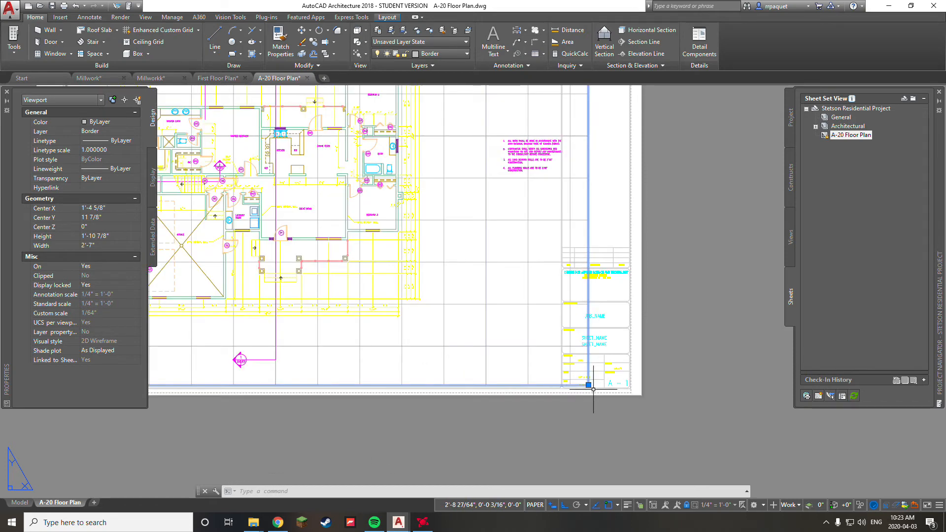
pyautogui.scroll(-2, 570, 345)
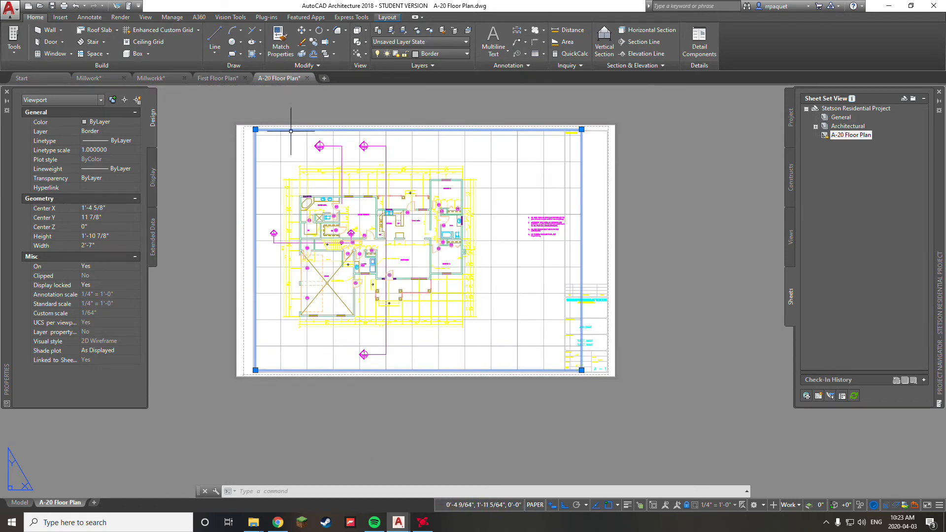
pyautogui.click(581, 370)
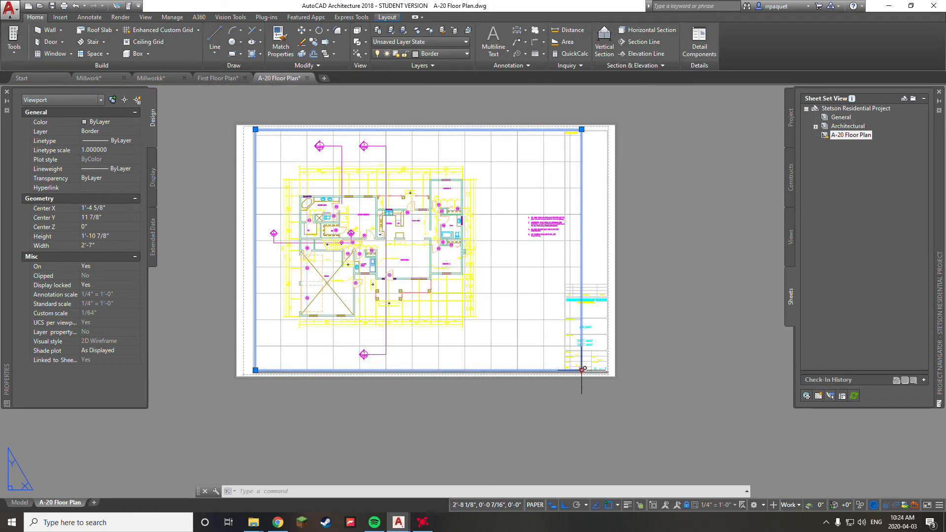
pyautogui.click(563, 370)
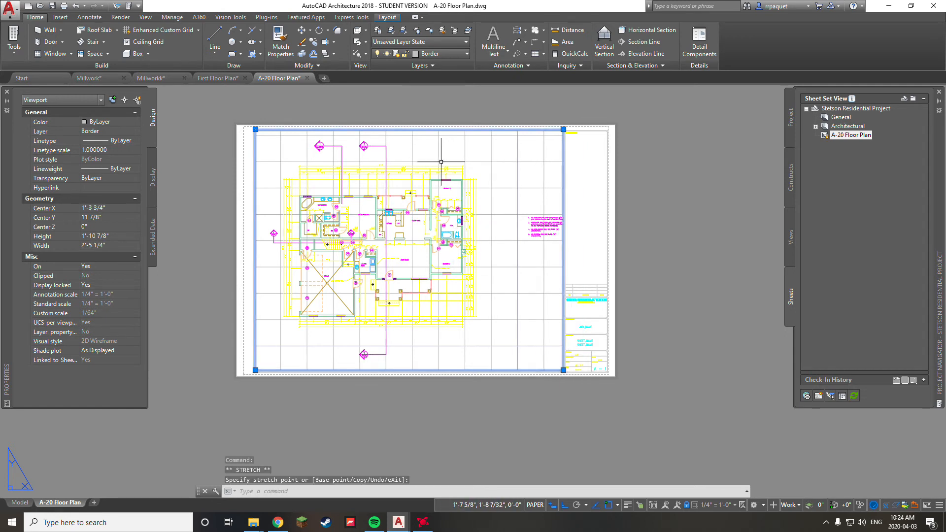
# Step: Turn the grid off inside the viewport, then return to paper space
pyautogui.doubleClick(519, 295)
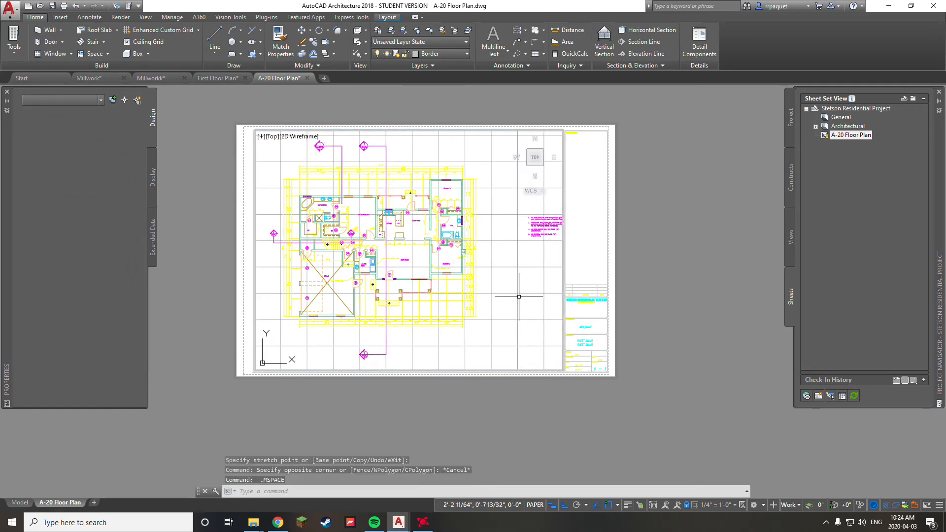
pyautogui.doubleClick(528, 294)
pyautogui.click(533, 307)
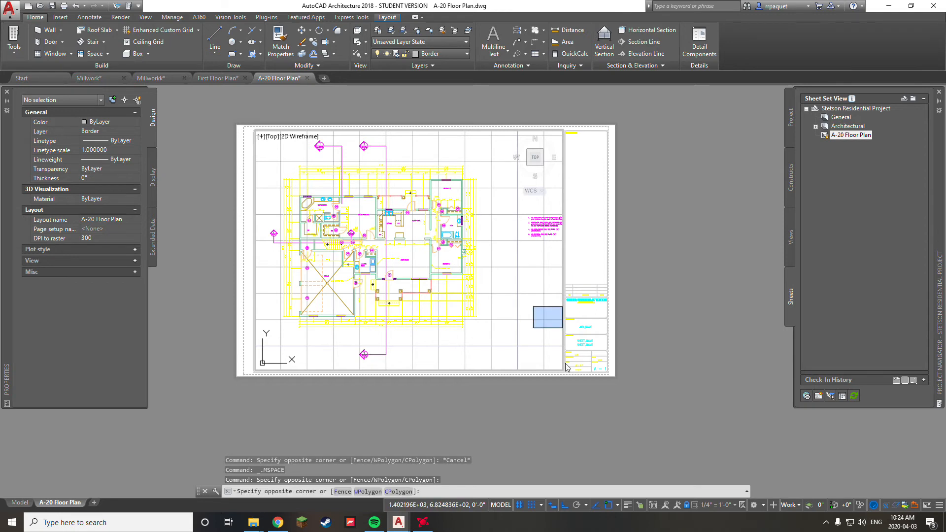
pyautogui.click(534, 320)
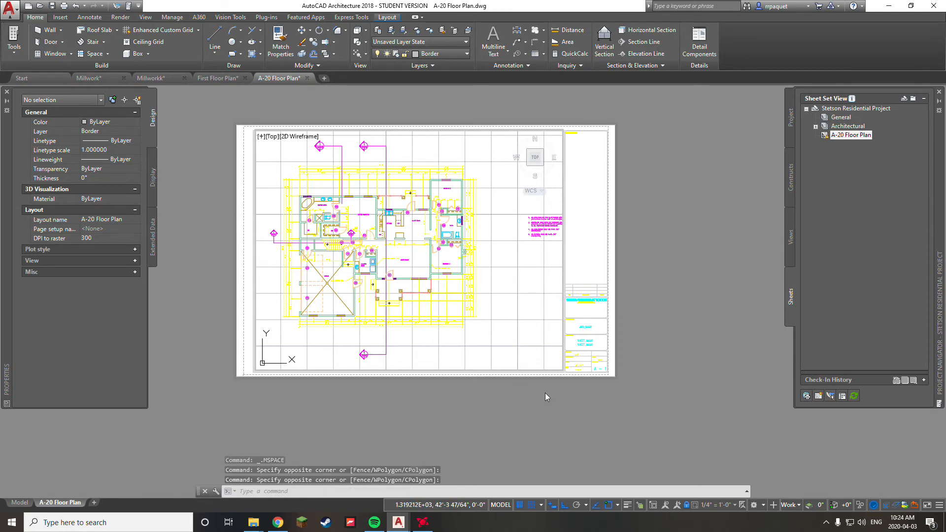
pyautogui.click(520, 505)
pyautogui.doubleClick(669, 316)
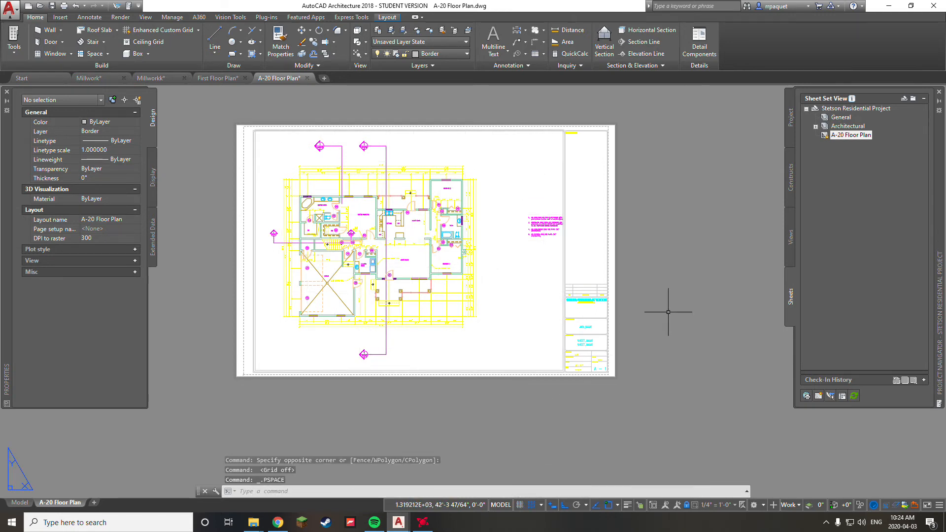
# Step: Drag the viewport's top-right corner to set its height to 1'-10 3/4"
pyautogui.scroll(8, 545, 145)
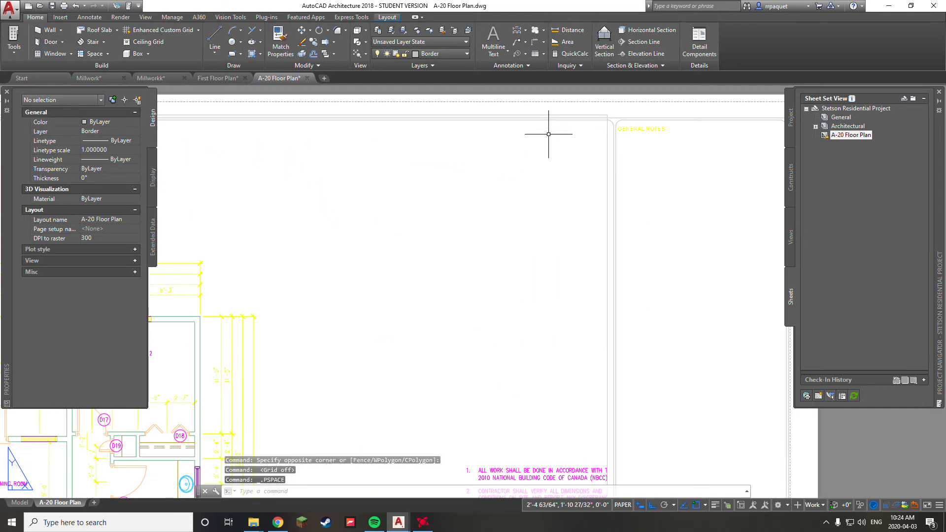
pyautogui.click(562, 190)
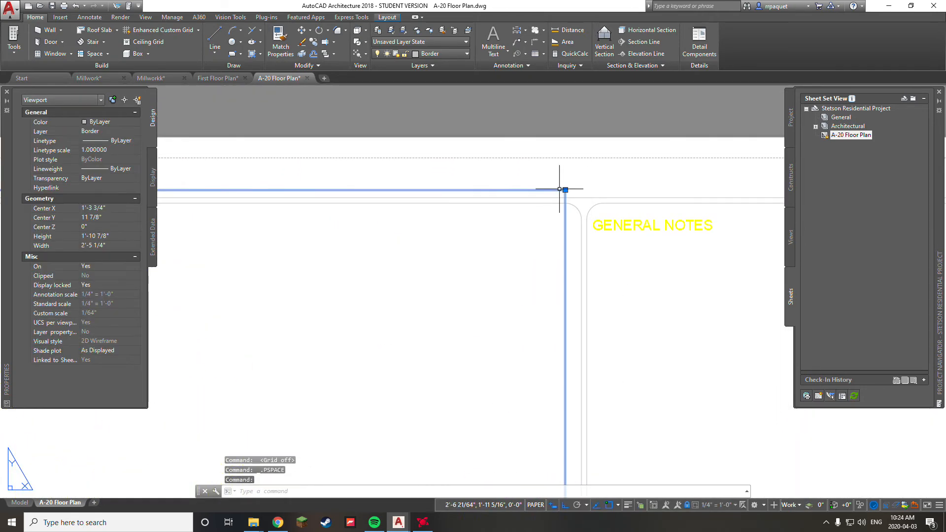
pyautogui.click(565, 189)
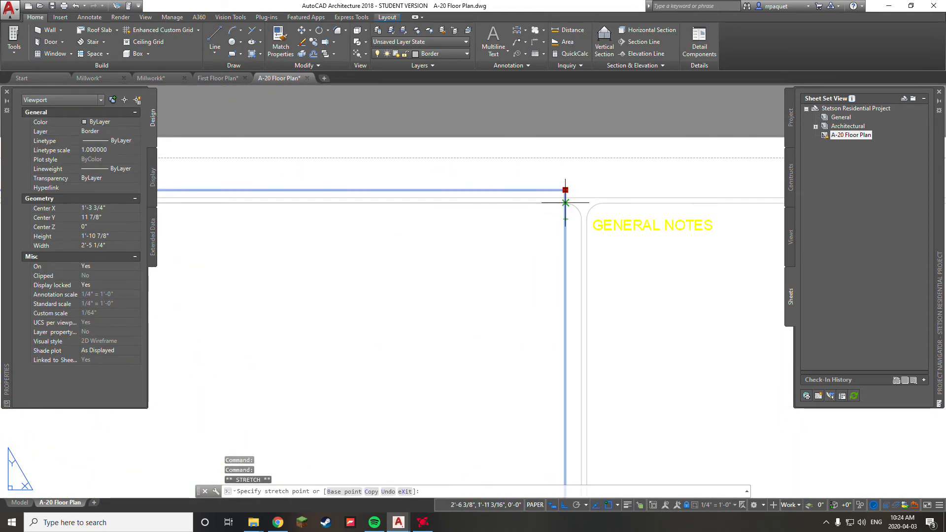
pyautogui.click(565, 195)
pyautogui.scroll(-4, 562, 249)
pyautogui.scroll(-5, 580, 190)
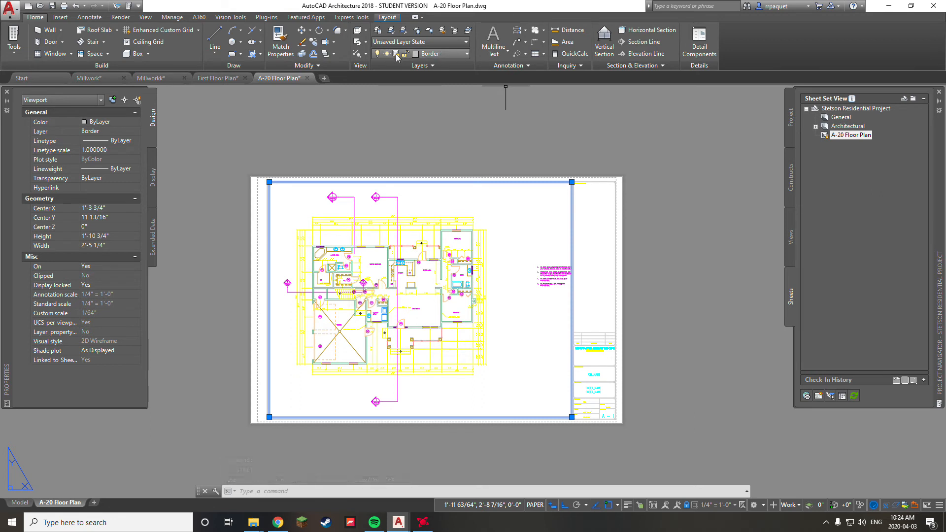
pyautogui.press('Escape')
pyautogui.press('Escape')
pyautogui.press('Escape')
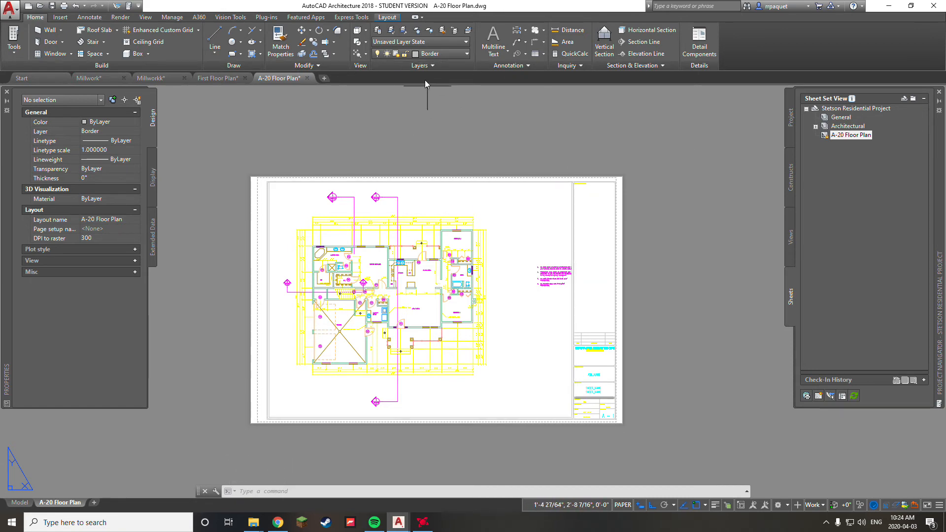
# Step: Reselect the floor-plan viewport and pan so the whole sheet is visible
pyautogui.scroll(5, 584, 197)
pyautogui.click(525, 168)
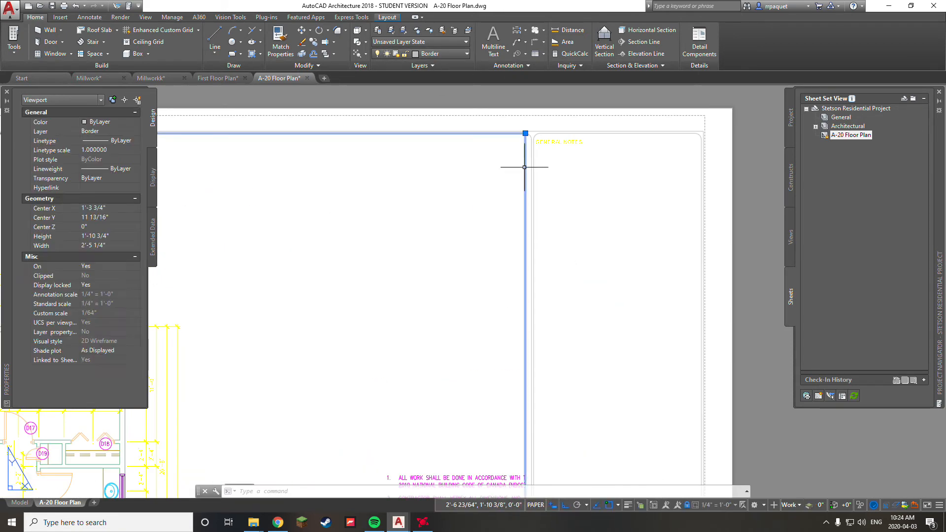
pyautogui.scroll(-4, 519, 182)
pyautogui.moveTo(458, 193); pyautogui.dragTo(620, 172, button='middle')
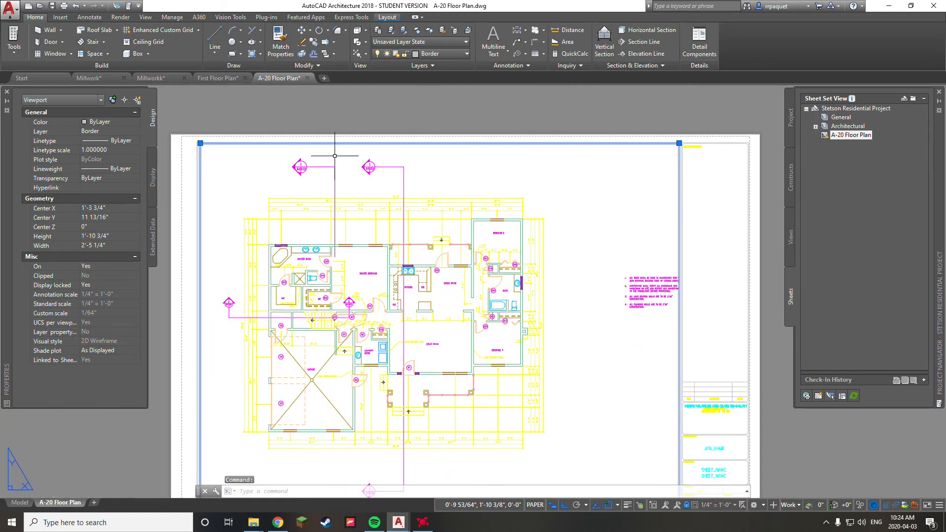
pyautogui.scroll(-2, 662, 316)
pyautogui.moveTo(661, 316); pyautogui.dragTo(623, 306, button='middle')
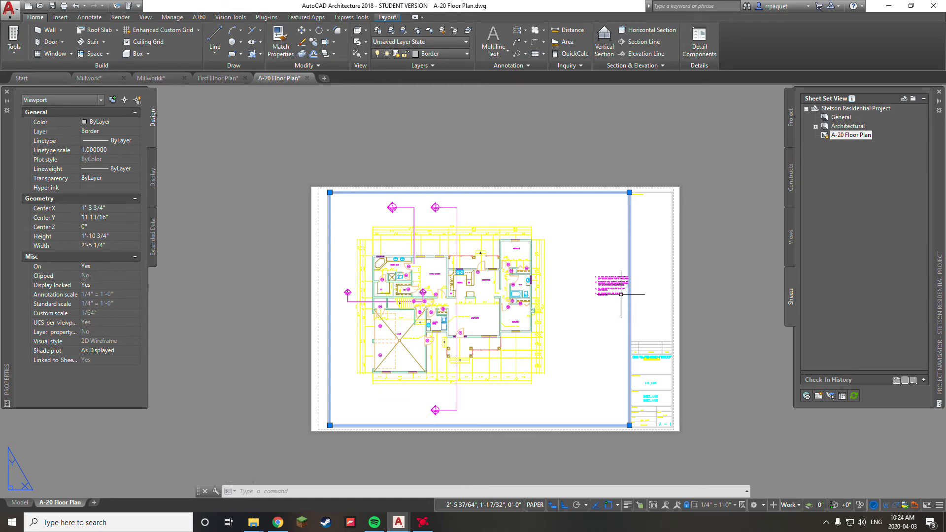
# Step: Move the floor-plan viewport onto the Viewport layer
pyautogui.click(462, 54)
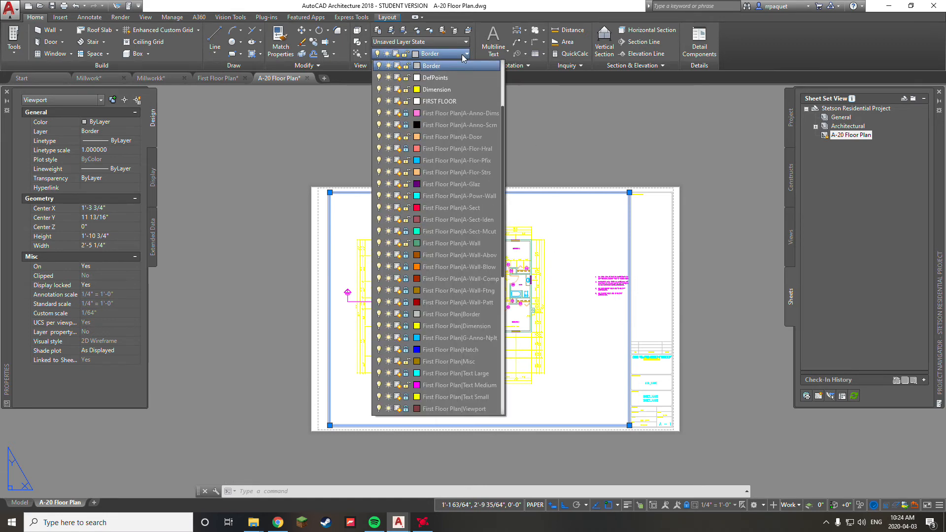
pyautogui.click(504, 167)
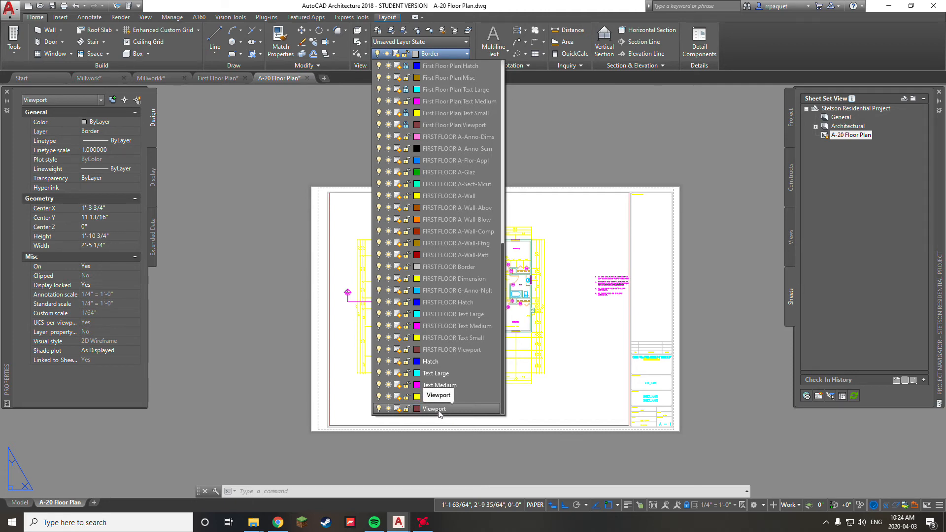
pyautogui.click(441, 410)
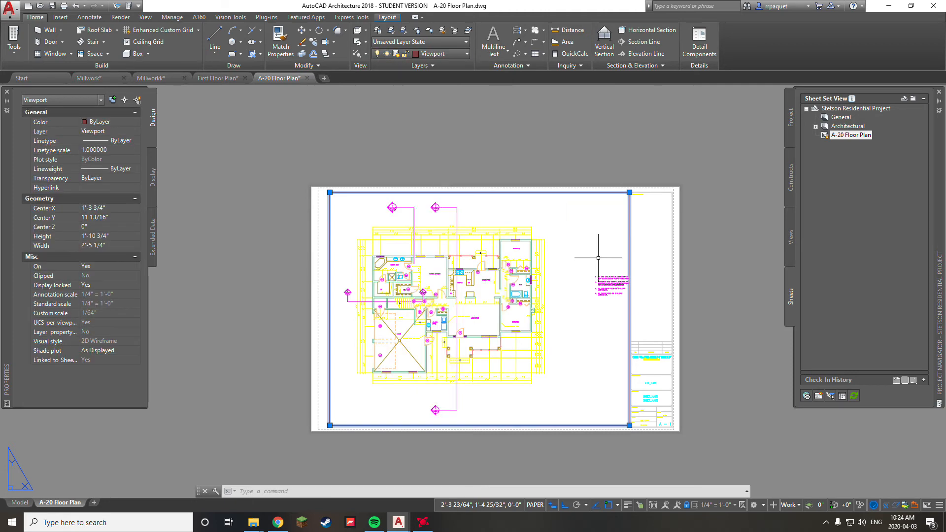
pyautogui.press('Escape')
pyautogui.press('Escape')
# Step: Activate the viewport's model space and list the project's views in Project Navigator
pyautogui.scroll(5, 623, 219)
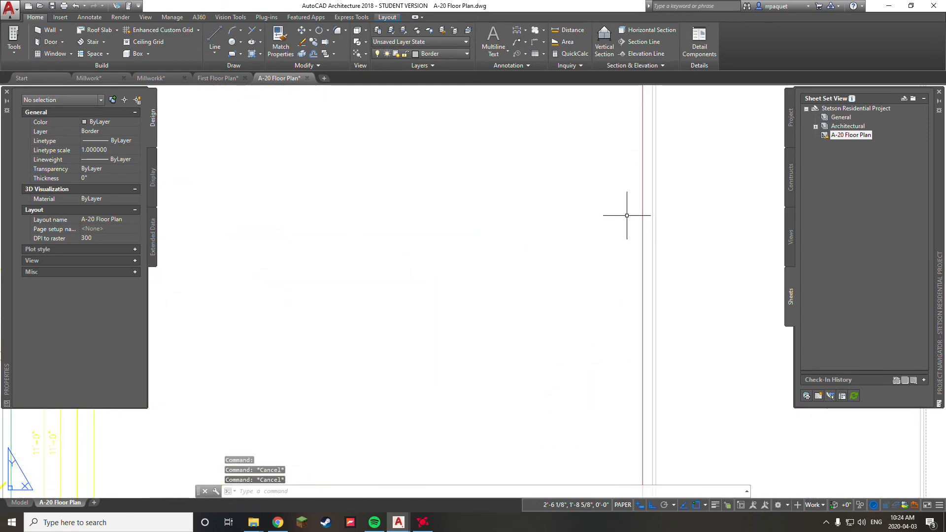
pyautogui.scroll(-5, 622, 253)
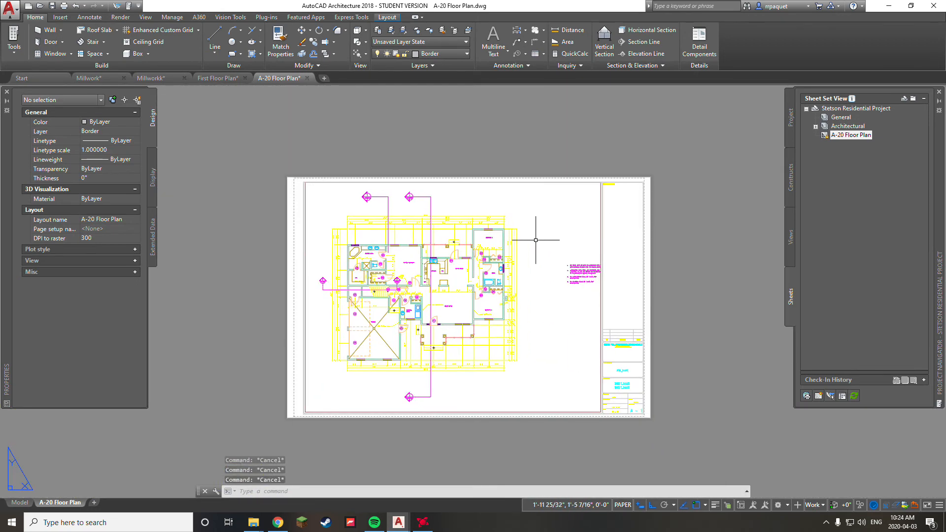
pyautogui.doubleClick(536, 241)
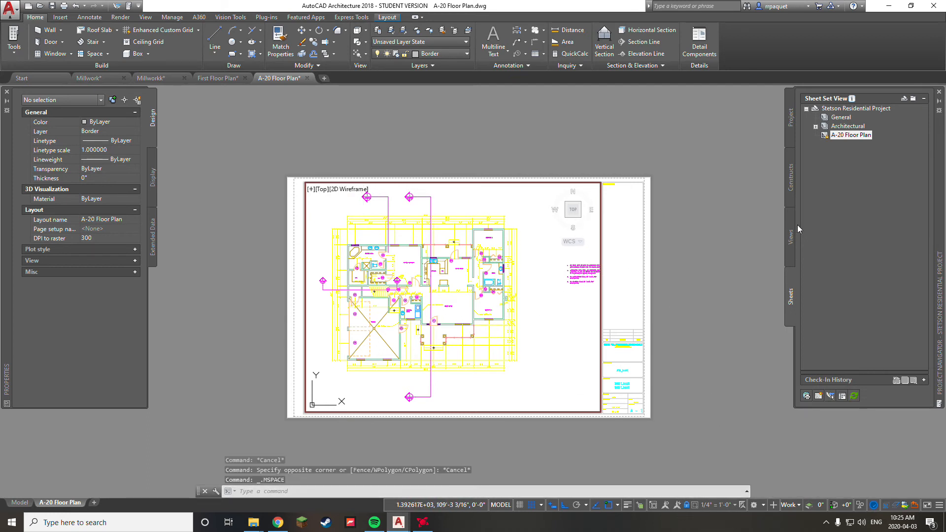
pyautogui.click(791, 236)
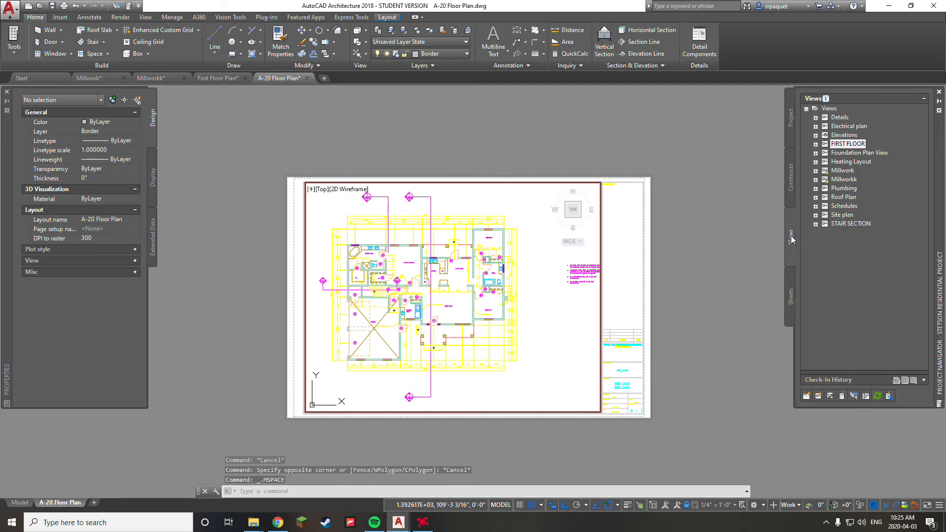
# Step: Open the FIRST FLOOR view drawing, then go back to the A-20 Floor Plan sheet in paper space
pyautogui.doubleClick(848, 144)
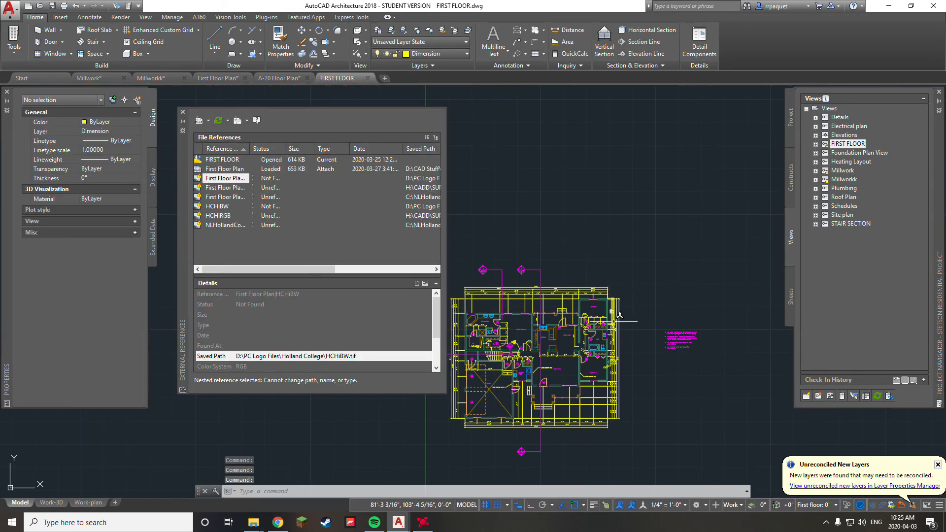
pyautogui.moveTo(614, 321); pyautogui.dragTo(661, 214, button='middle')
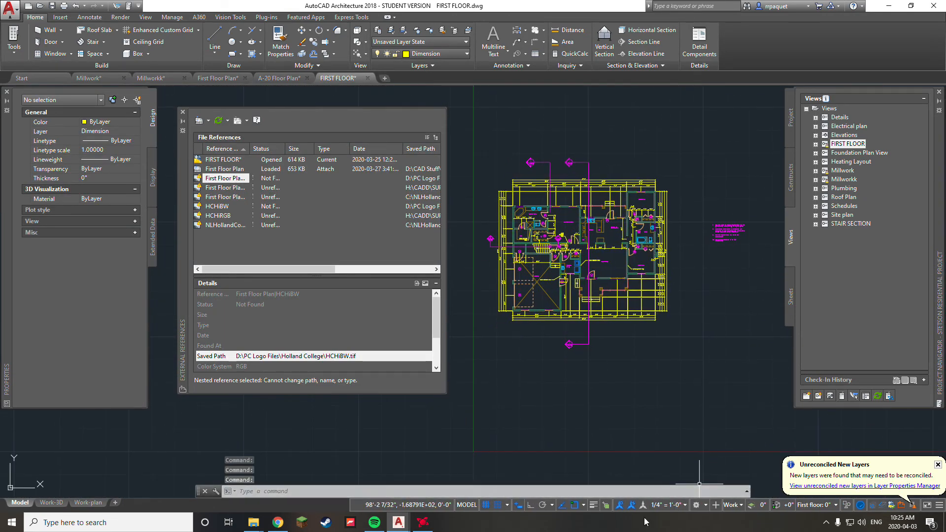
pyautogui.click(790, 305)
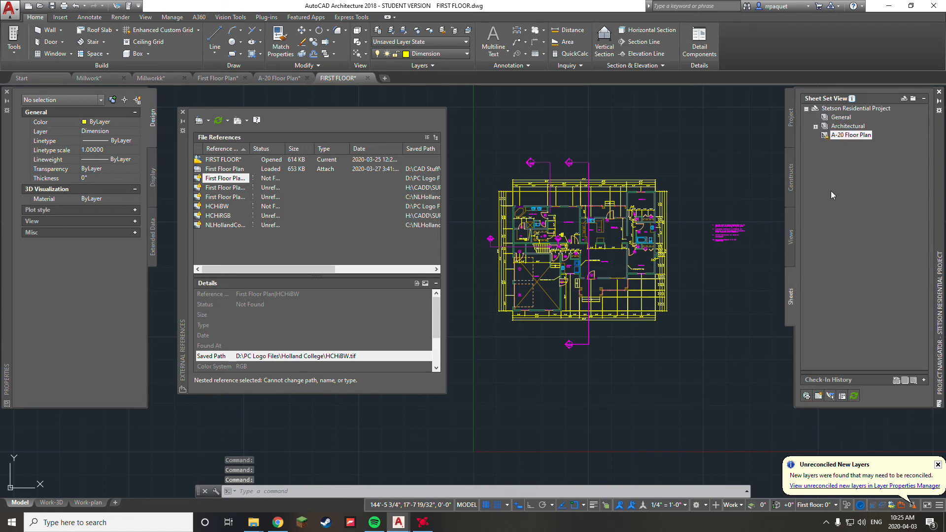
pyautogui.doubleClick(851, 135)
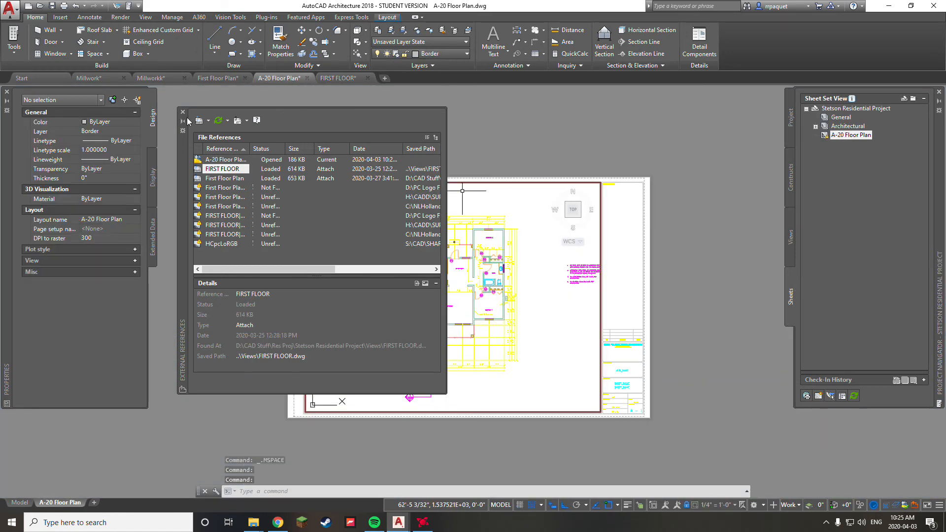
pyautogui.click(183, 111)
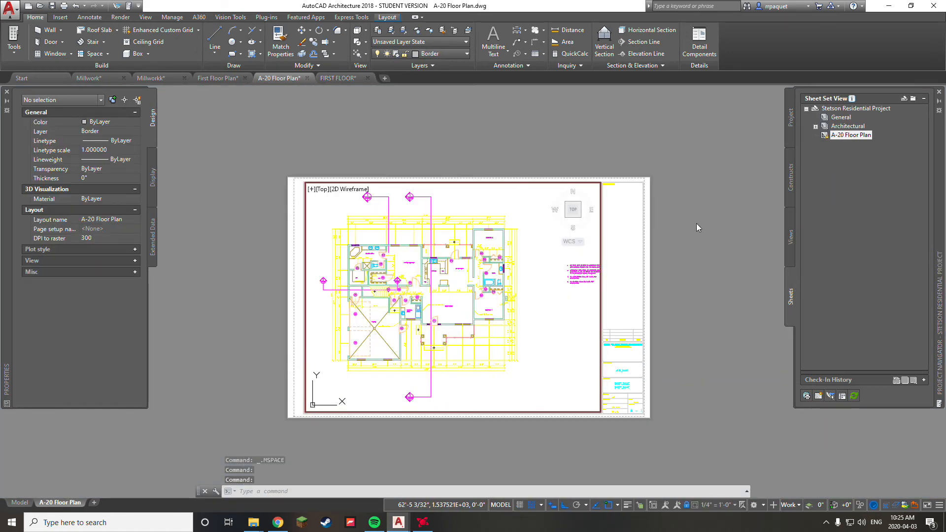
pyautogui.doubleClick(703, 244)
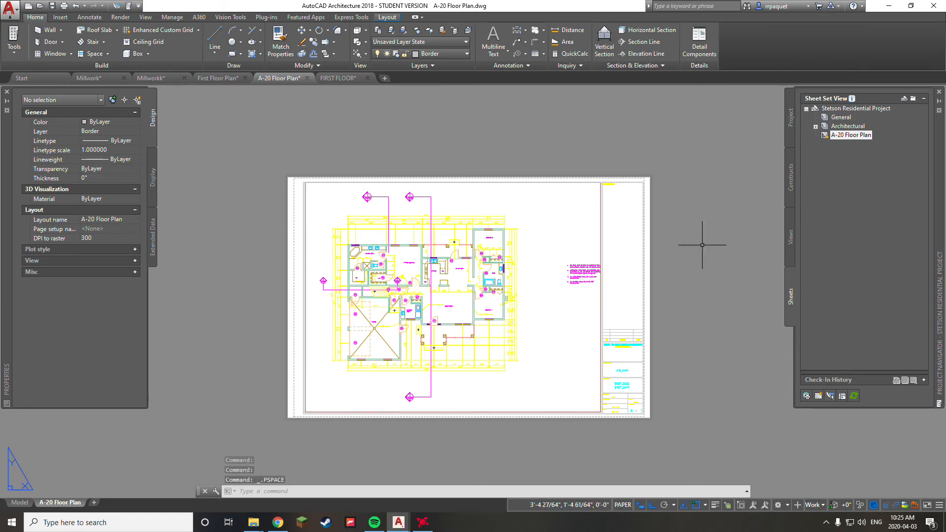
# Step: Select the floor-plan viewport and pull its top-right corner left to narrow it
pyautogui.press('Escape')
pyautogui.press('Escape')
pyautogui.moveTo(559, 305); pyautogui.dragTo(582, 301, button='middle')
pyautogui.scroll(2, 583, 301)
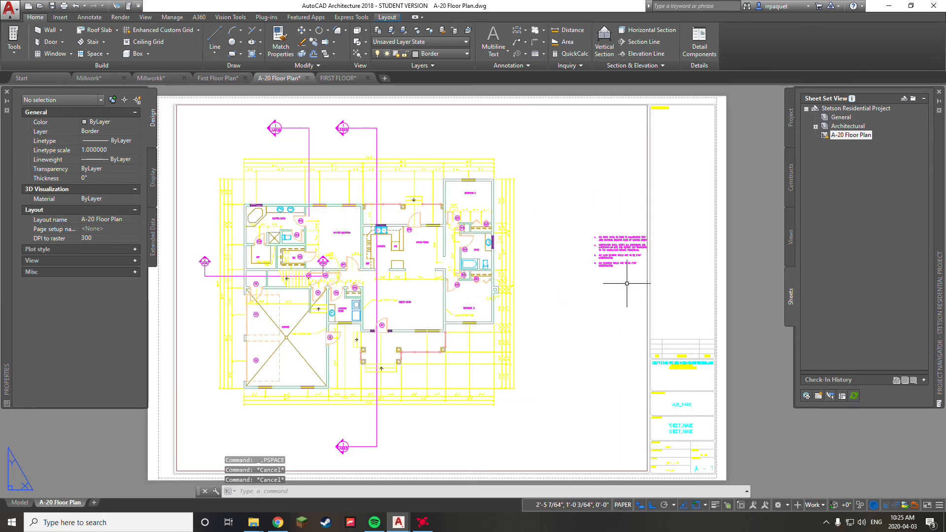
pyautogui.scroll(-2, 612, 286)
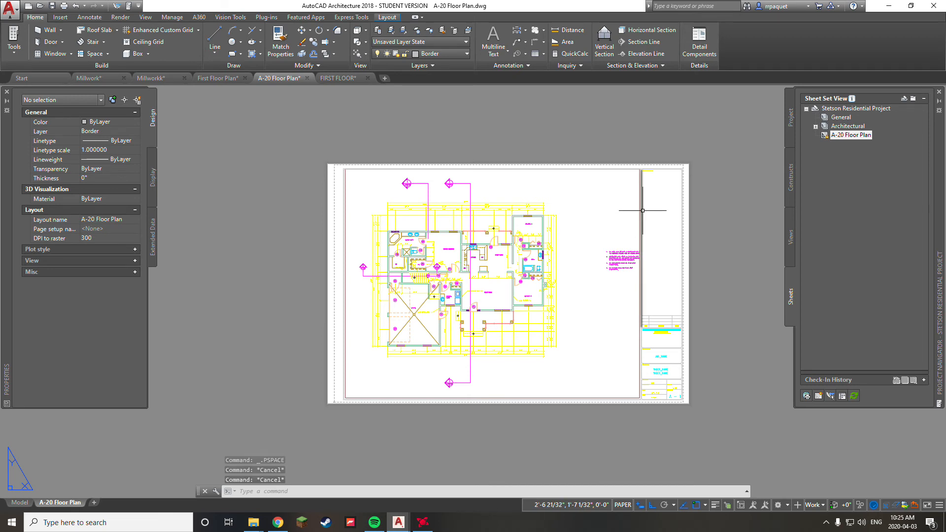
pyautogui.click(638, 206)
pyautogui.scroll(2, 638, 197)
pyautogui.click(637, 183)
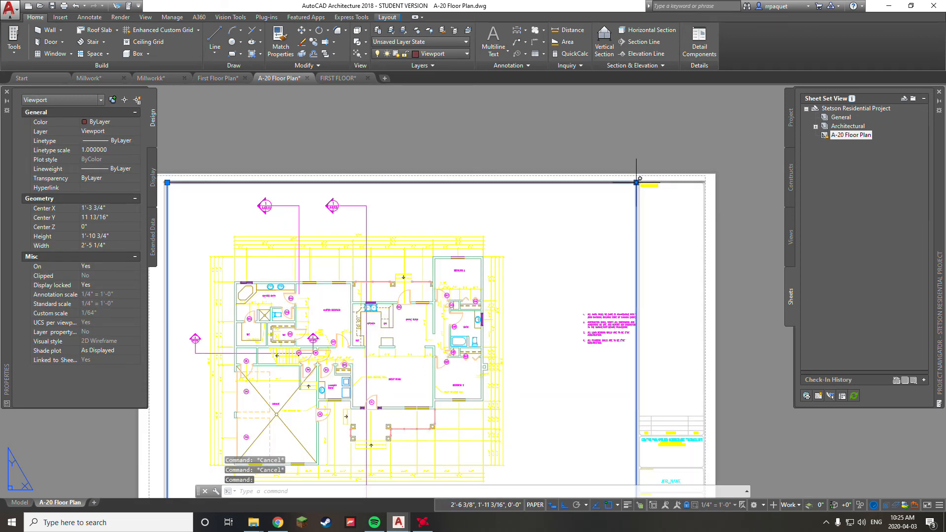
pyautogui.moveTo(566, 186); pyautogui.dragTo(613, 152, button='middle')
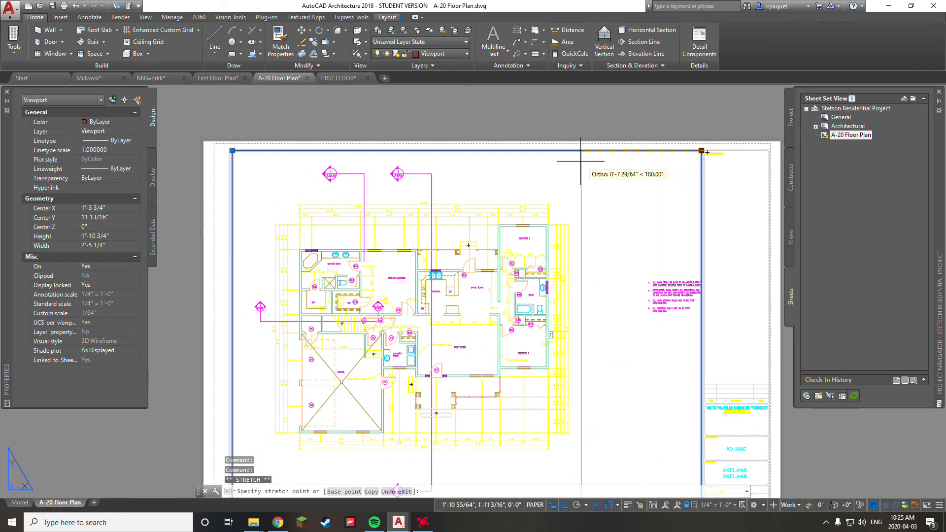
pyautogui.click(511, 189)
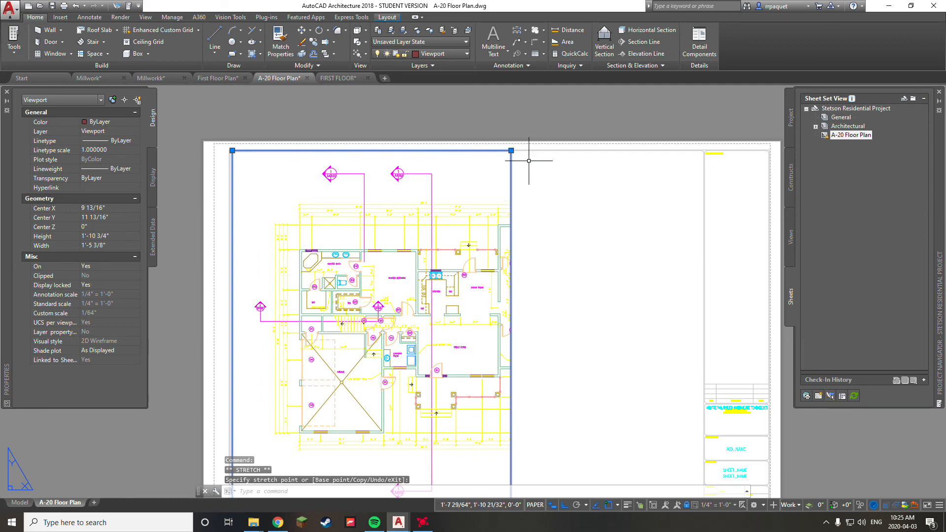
pyautogui.moveTo(564, 262)
pyautogui.mouseDown(button='middle')
pyautogui.moveTo(580, 187)
pyautogui.moveTo(564, 244)
pyautogui.mouseUp(button='middle')
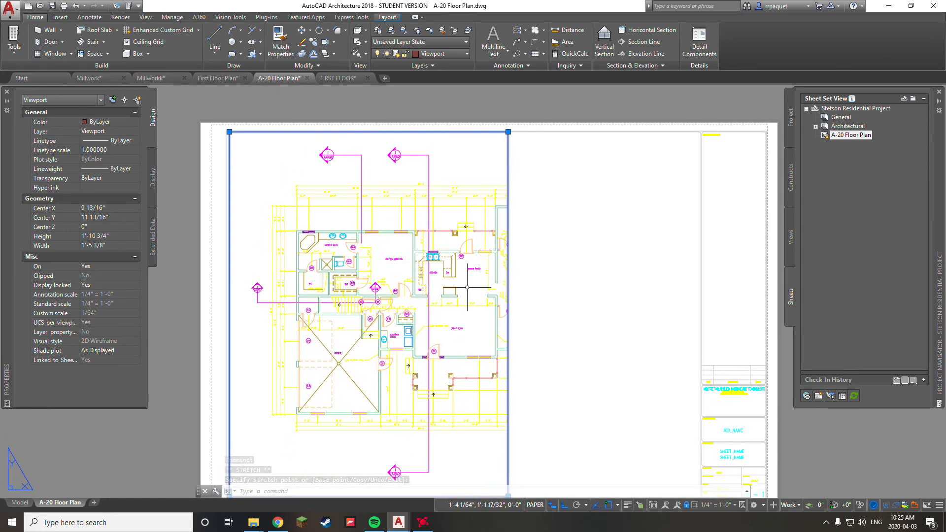
pyautogui.scroll(2, 446, 273)
pyautogui.scroll(-2, 481, 207)
pyautogui.scroll(1, 514, 176)
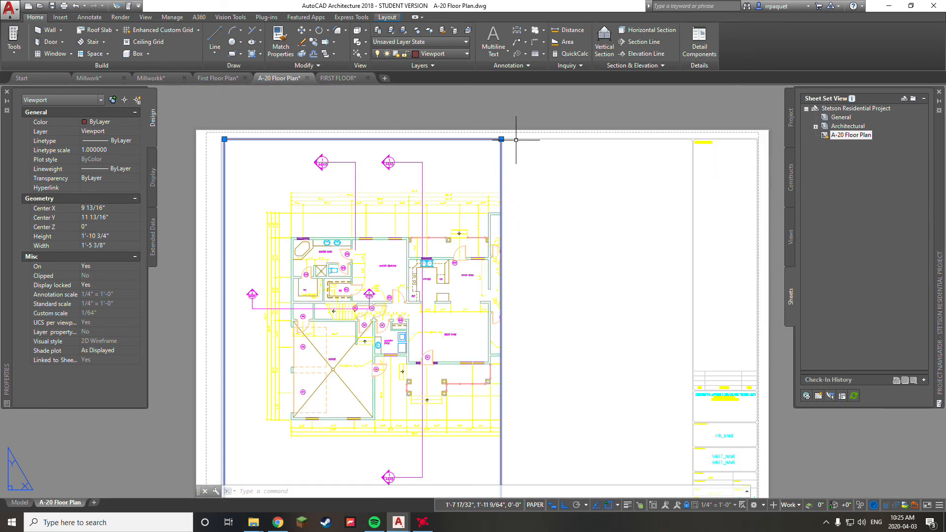
# Step: Lower the viewport's top edge and move its right edge further left
pyautogui.click(501, 139)
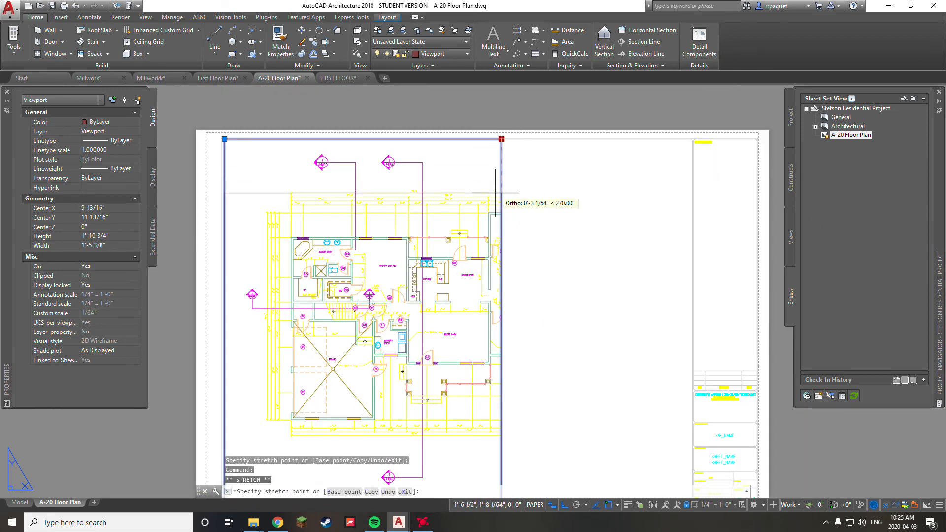
pyautogui.click(554, 251)
pyautogui.click(501, 251)
pyautogui.scroll(4, 461, 257)
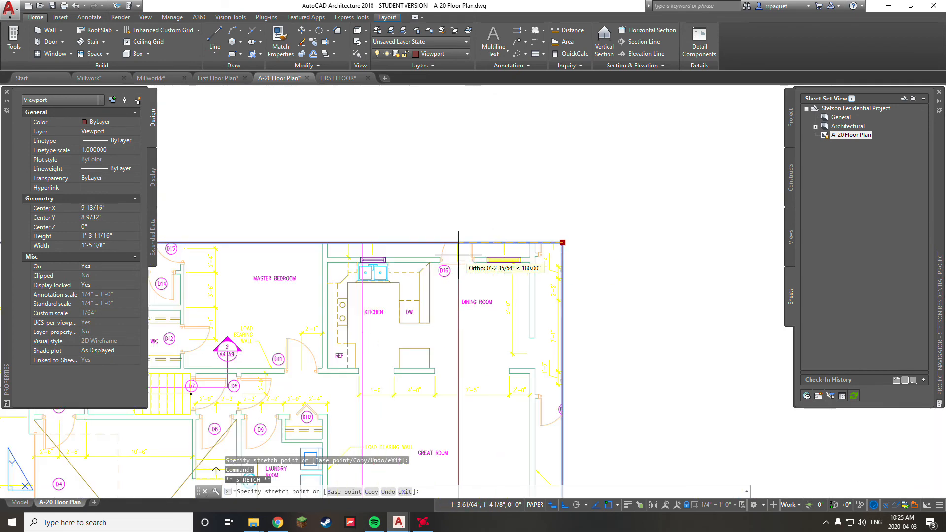
pyautogui.click(434, 231)
pyautogui.moveTo(366, 269); pyautogui.dragTo(506, 225, button='middle')
pyautogui.scroll(-4, 430, 249)
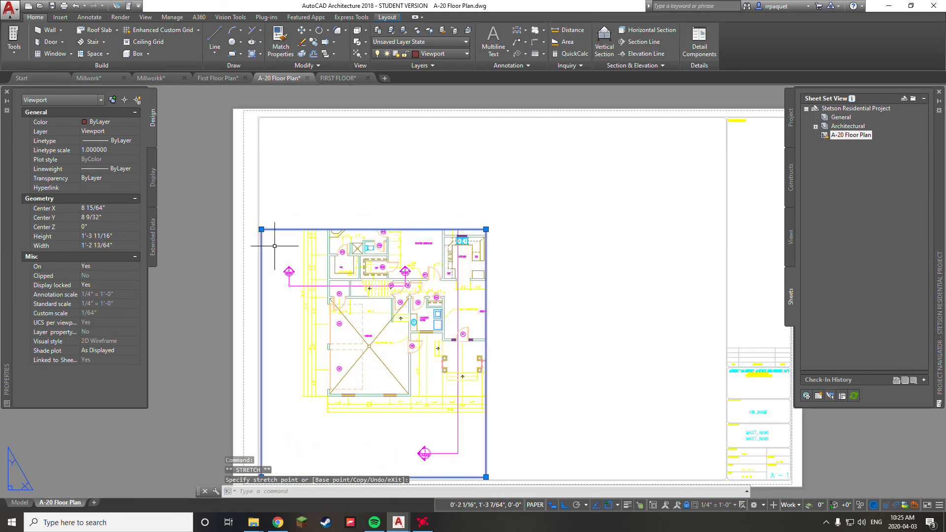
# Step: Pull in the left and bottom edges to a 2 31/32" by 3 31/32" kitchen box, then enter model space
pyautogui.click(261, 229)
pyautogui.click(439, 217)
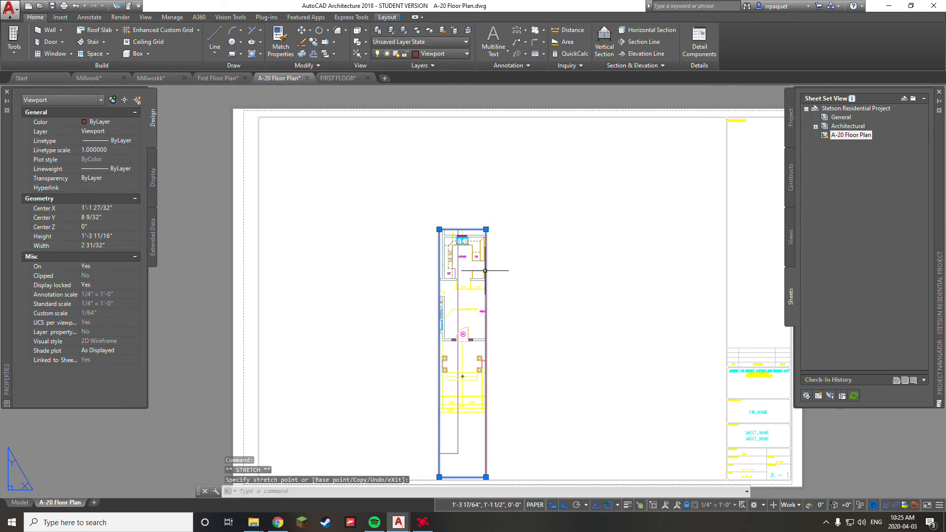
pyautogui.click(486, 477)
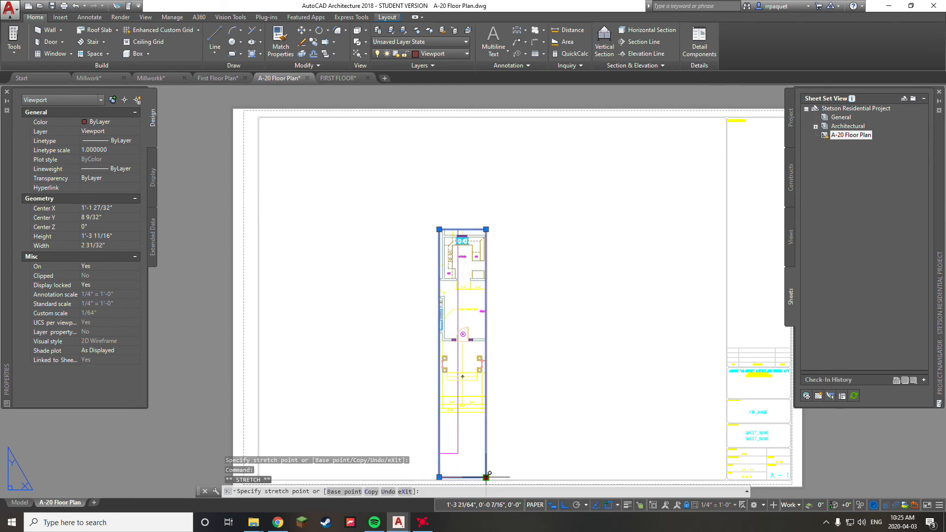
pyautogui.click(493, 293)
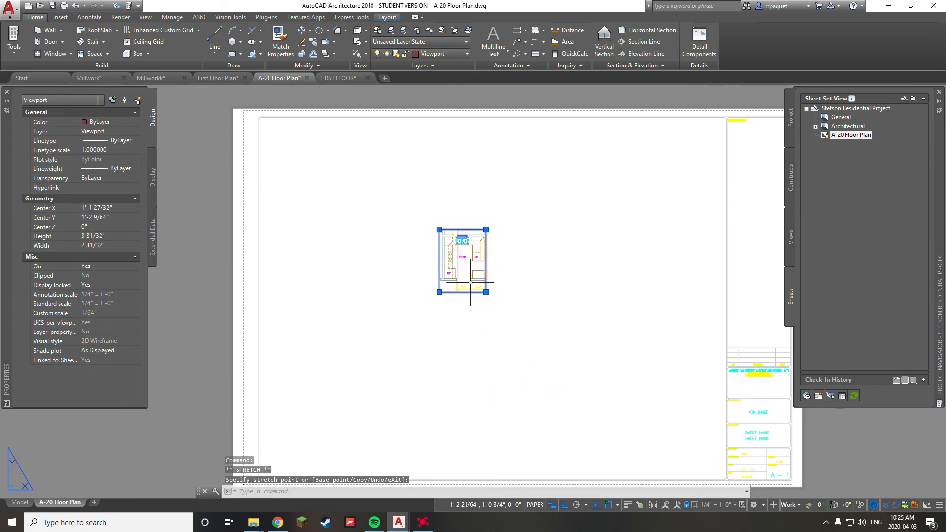
pyautogui.scroll(5, 470, 282)
pyautogui.doubleClick(450, 246)
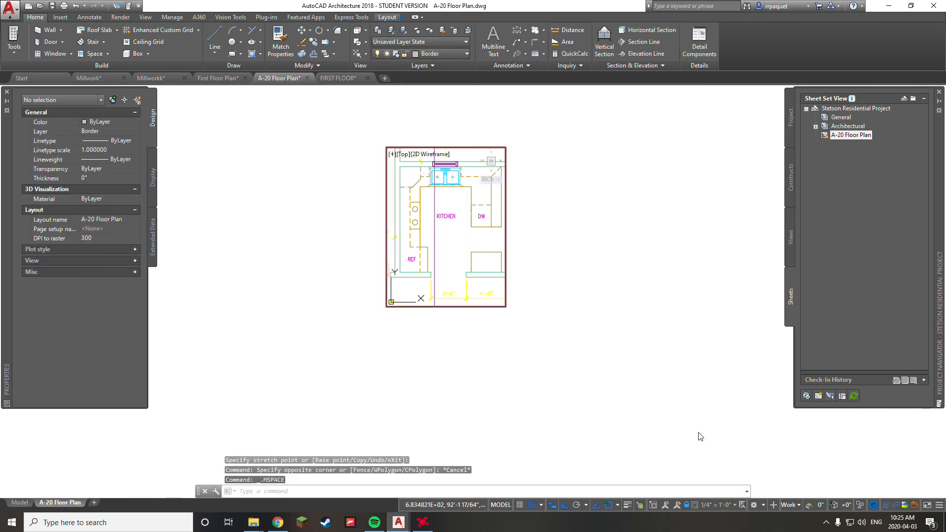
# Step: Check the viewport scale list without changing it, then return to paper space
pyautogui.click(718, 505)
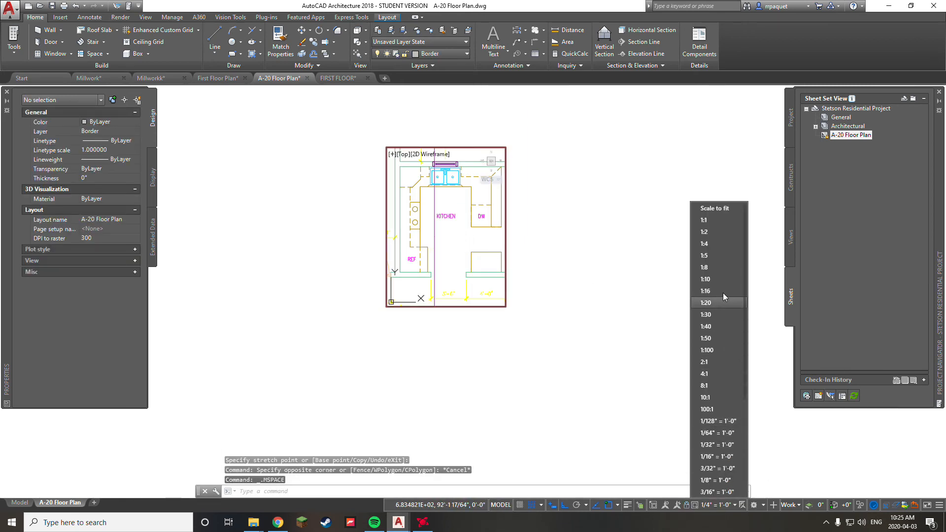
pyautogui.scroll(-2, 719, 394)
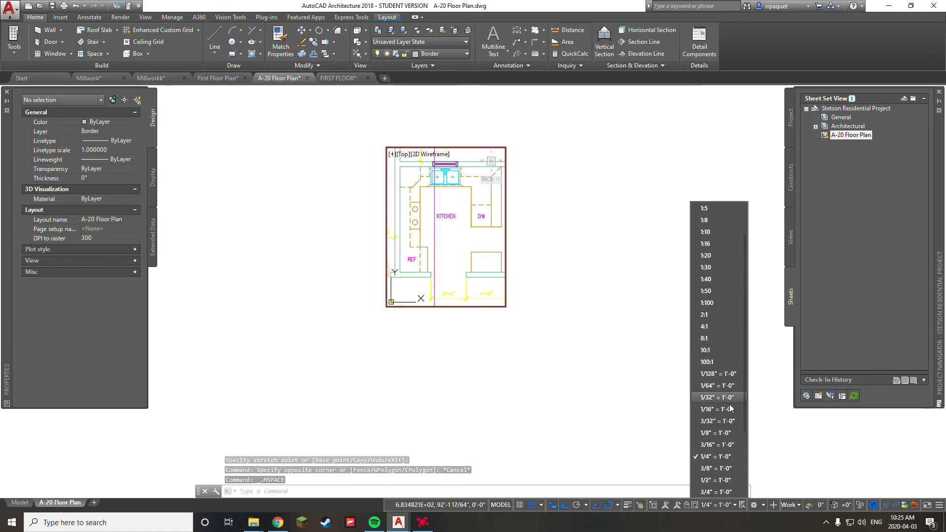
pyautogui.scroll(-1, 730, 419)
pyautogui.click(717, 431)
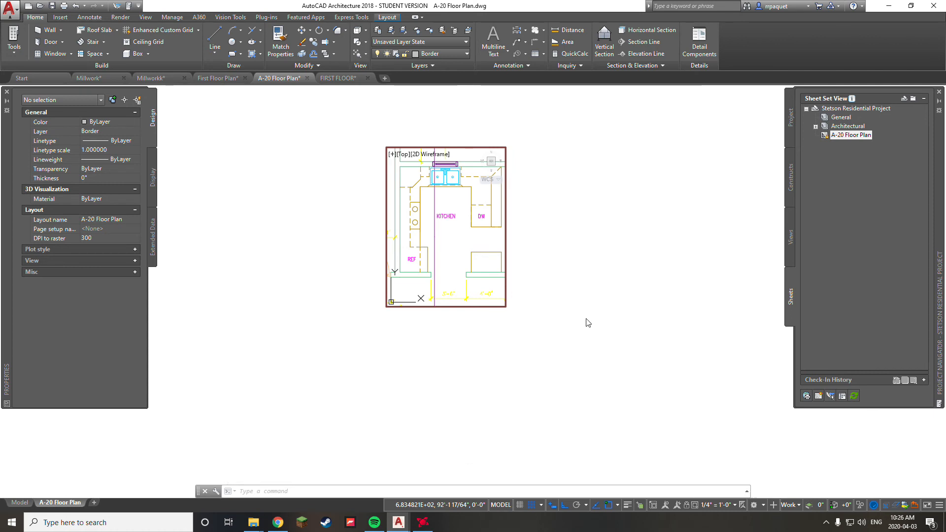
pyautogui.doubleClick(587, 323)
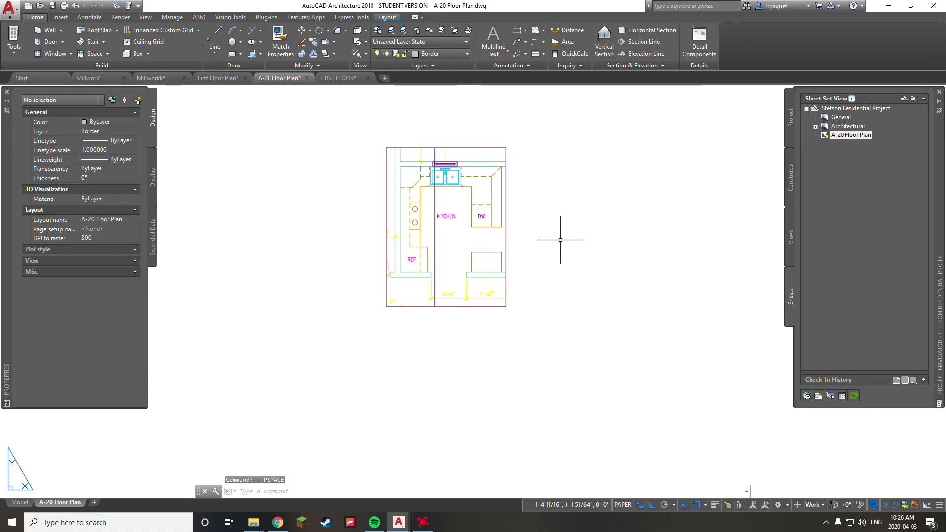
# Step: Undo the viewport shrink with Ctrl+Z so the full first-floor plan shows again
pyautogui.hotkey('ctrl', 'z')
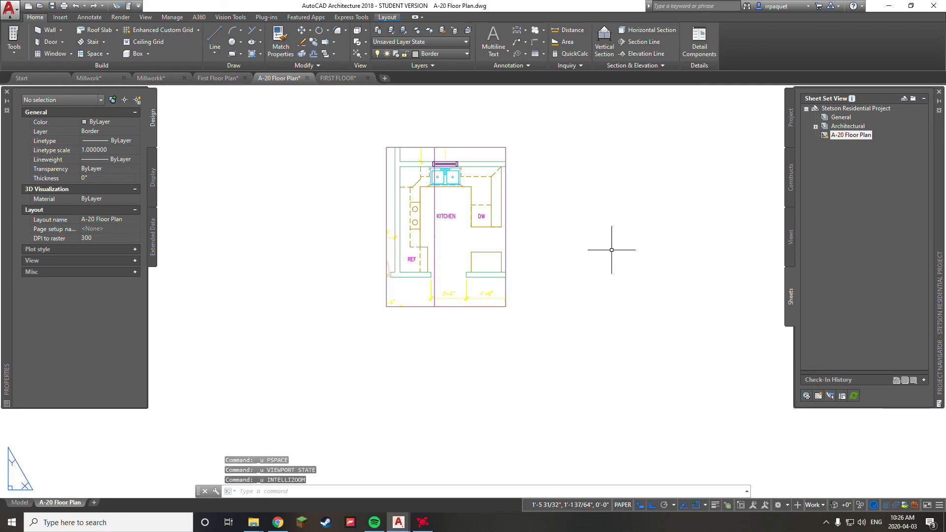
pyautogui.hotkey('ctrl', 'z')
pyautogui.hotkey('ctrl', 'z')
pyautogui.hotkey('ctrl', 'z')
pyautogui.hotkey('ctrl', 'z')
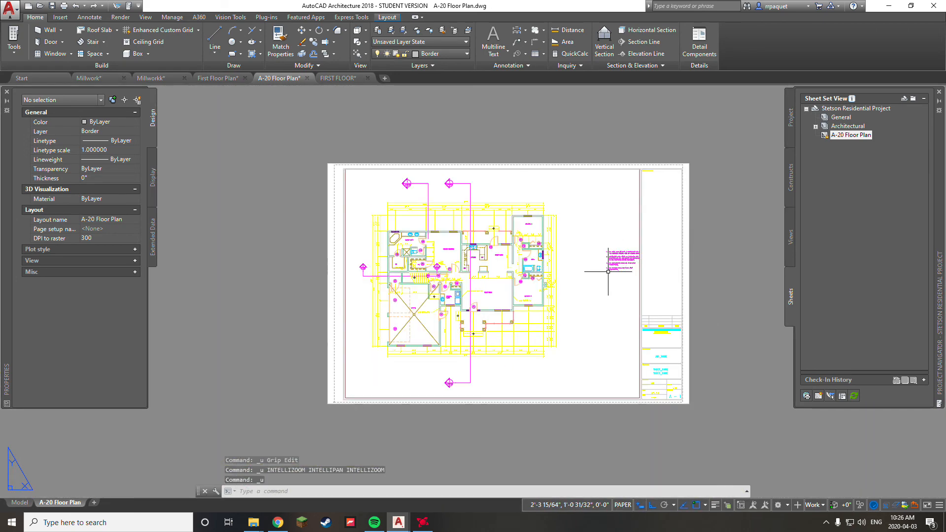
pyautogui.press('Escape')
pyautogui.press('Escape')
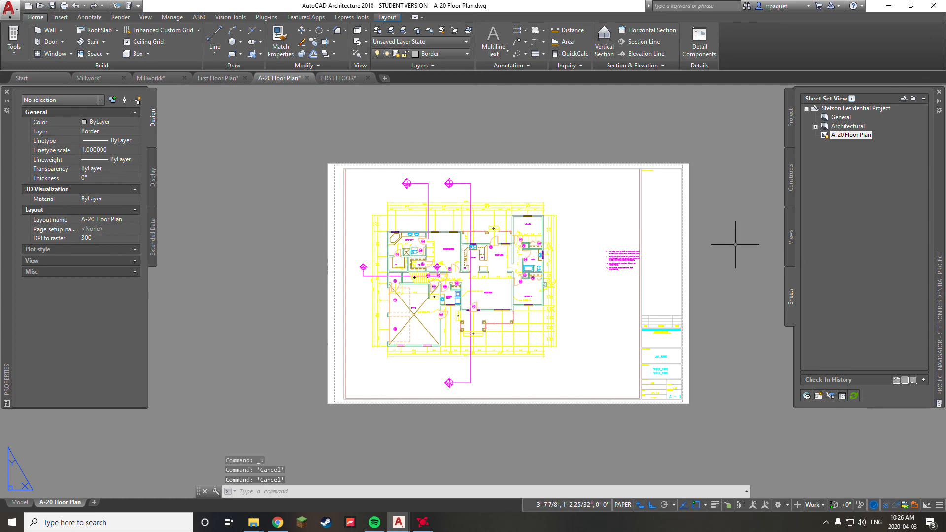
pyautogui.click(791, 241)
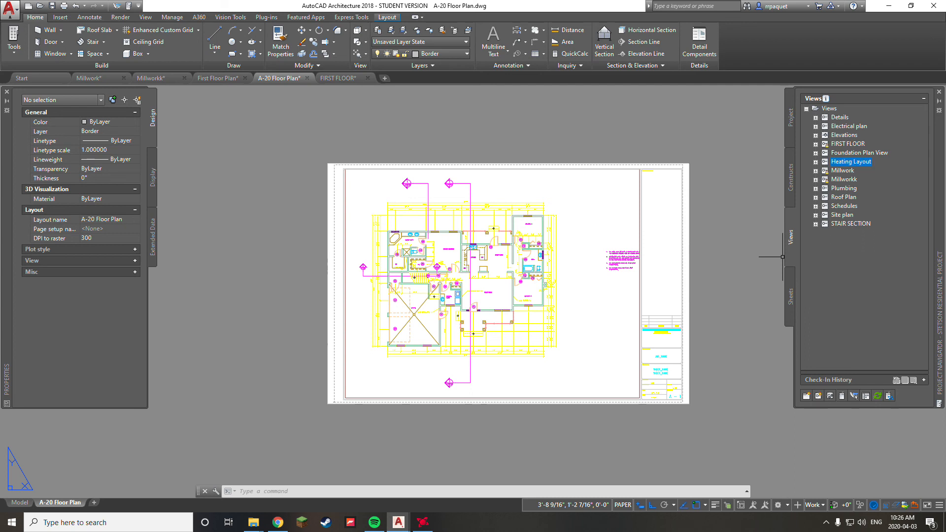
pyautogui.moveTo(842, 170); pyautogui.dragTo(884, 175)
pyautogui.press('Escape')
pyautogui.press('Escape')
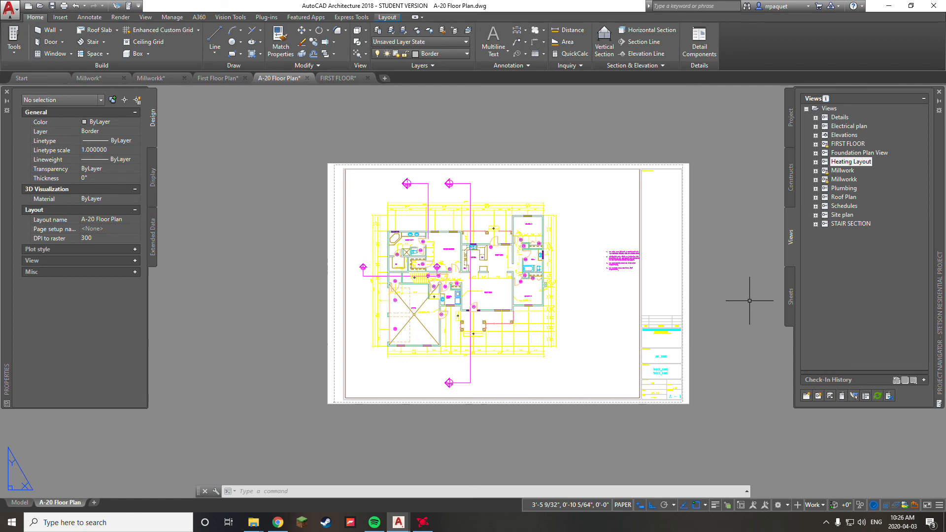
pyautogui.click(791, 293)
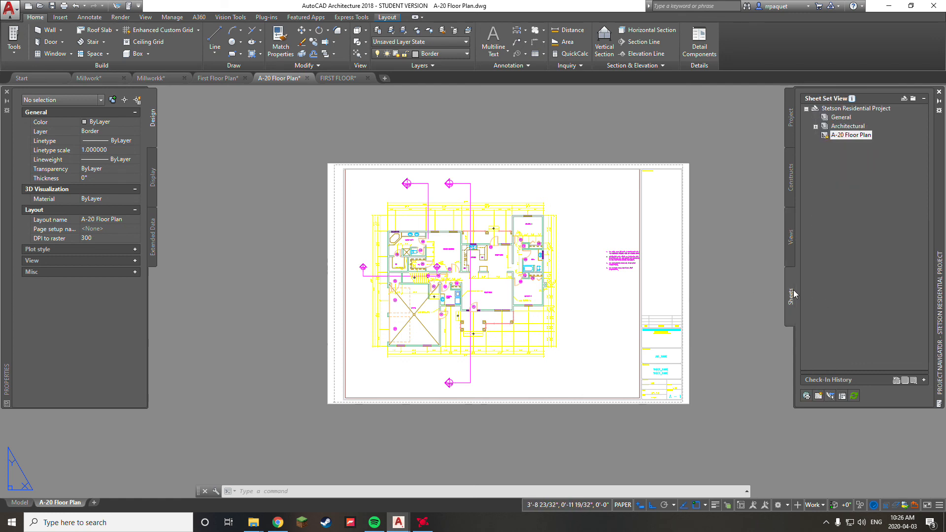
pyautogui.moveTo(667, 246); pyautogui.dragTo(640, 247, button='middle')
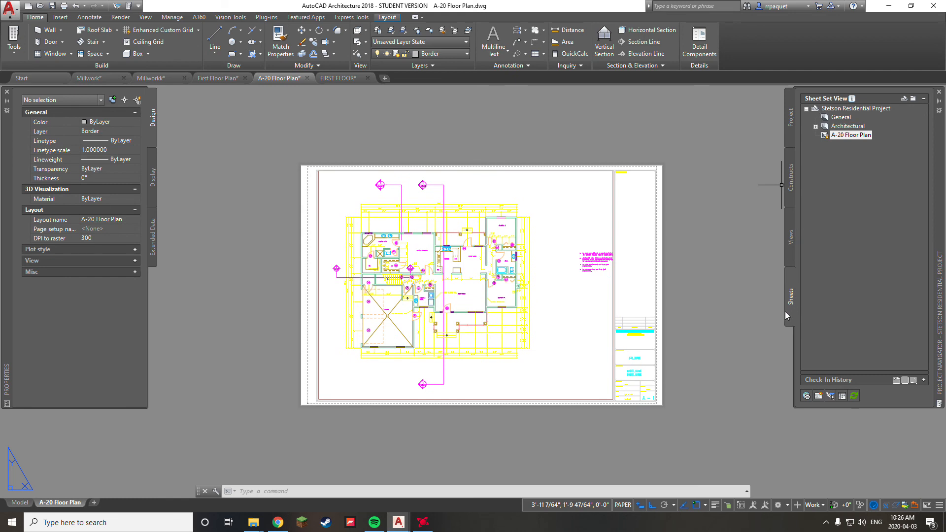
pyautogui.click(792, 246)
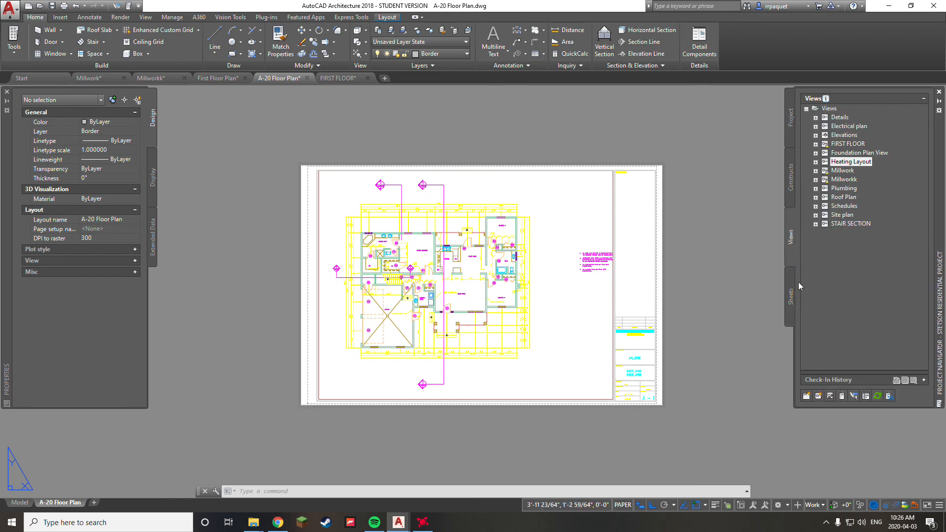
pyautogui.click(793, 304)
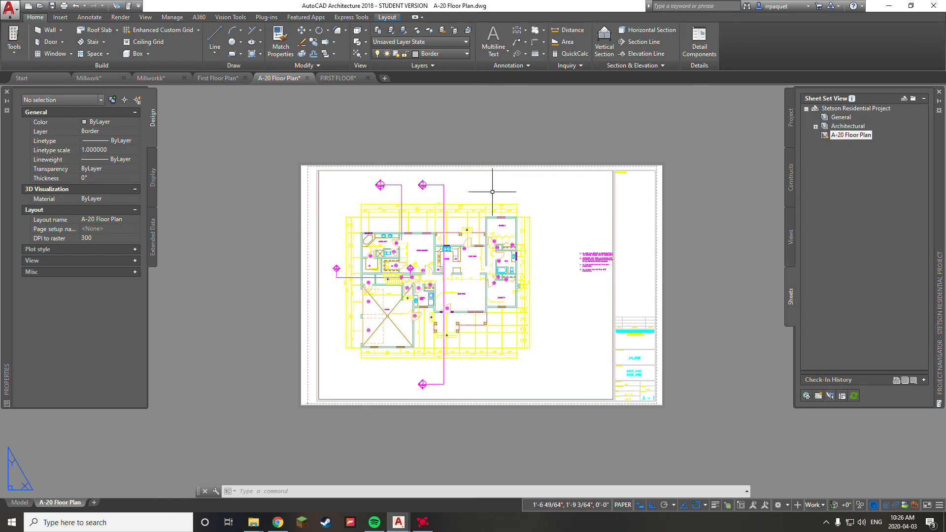
# Step: Narrow the viewport to 2'-1 3/8" wide, leaving a gap before the title block
pyautogui.click(318, 186)
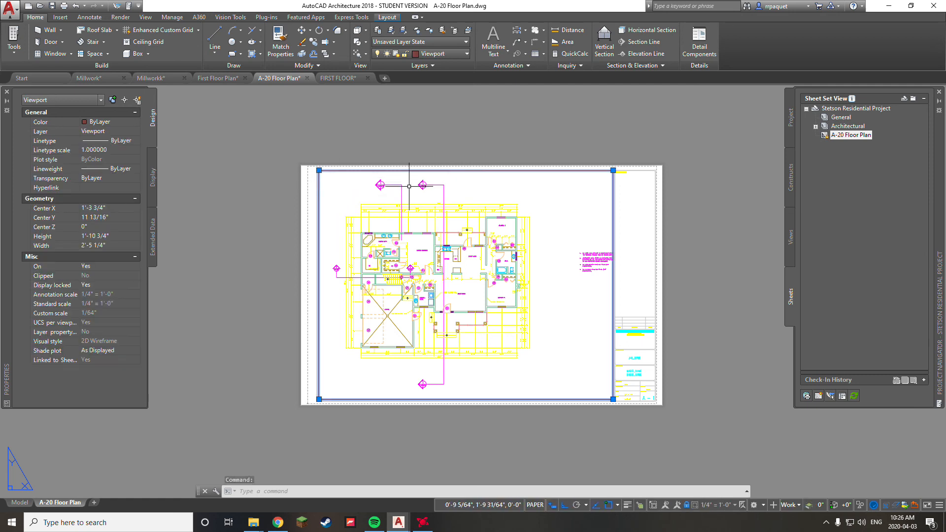
pyautogui.click(613, 170)
pyautogui.click(574, 205)
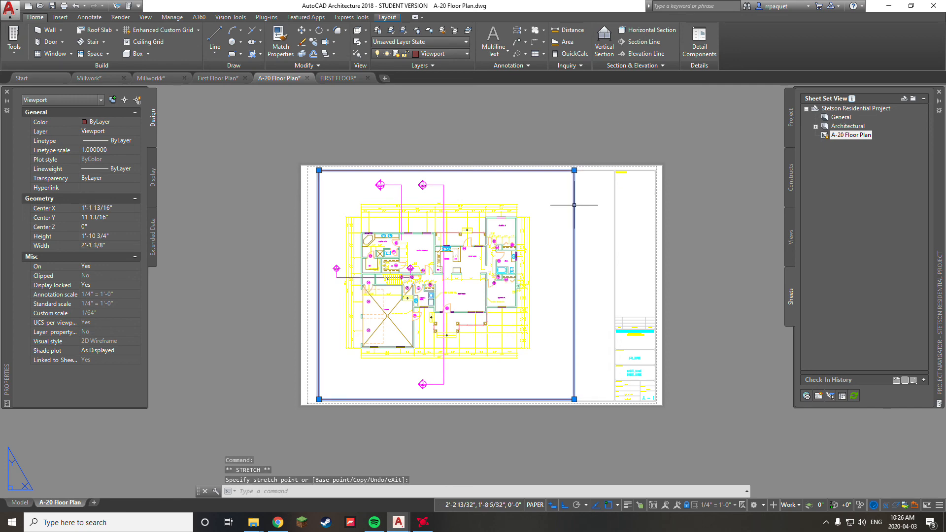
pyautogui.press('Escape')
# Step: Move the viewport back inside the sheet border and recenter the sheet view
pyautogui.press('Escape')
# Step: Move the viewport to a new spot on the sheet with MOVE (M)
pyautogui.write('m')
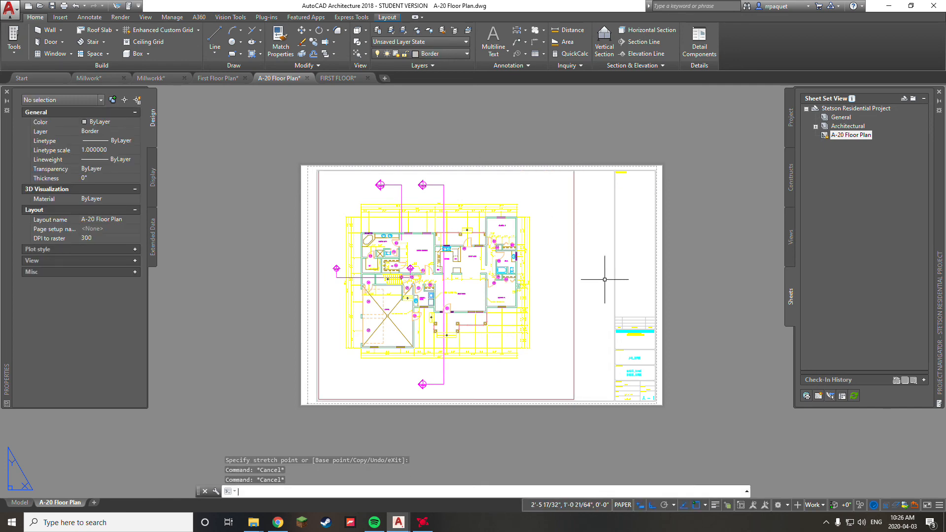
pyautogui.press('space')
pyautogui.click(587, 250)
pyautogui.click(510, 298)
pyautogui.press('space')
pyautogui.click(485, 312)
pyautogui.click(677, 282)
pyautogui.moveTo(706, 314); pyautogui.dragTo(614, 311, button='middle')
pyautogui.press('Escape')
pyautogui.write('m')
pyautogui.press('space')
pyautogui.click(702, 292)
pyautogui.click(662, 239)
pyautogui.press('space')
pyautogui.click(650, 135)
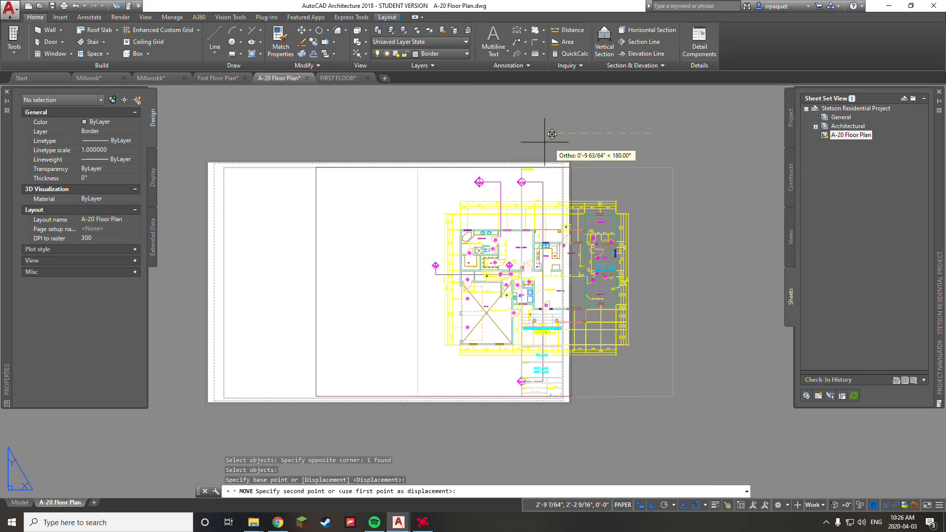
pyautogui.click(473, 128)
pyautogui.press('Escape')
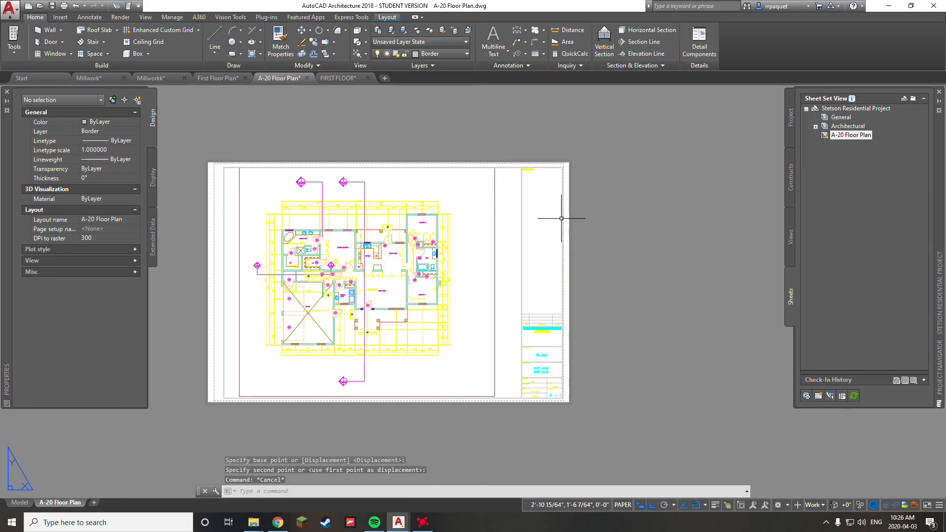
pyautogui.moveTo(597, 247); pyautogui.dragTo(652, 245, button='middle')
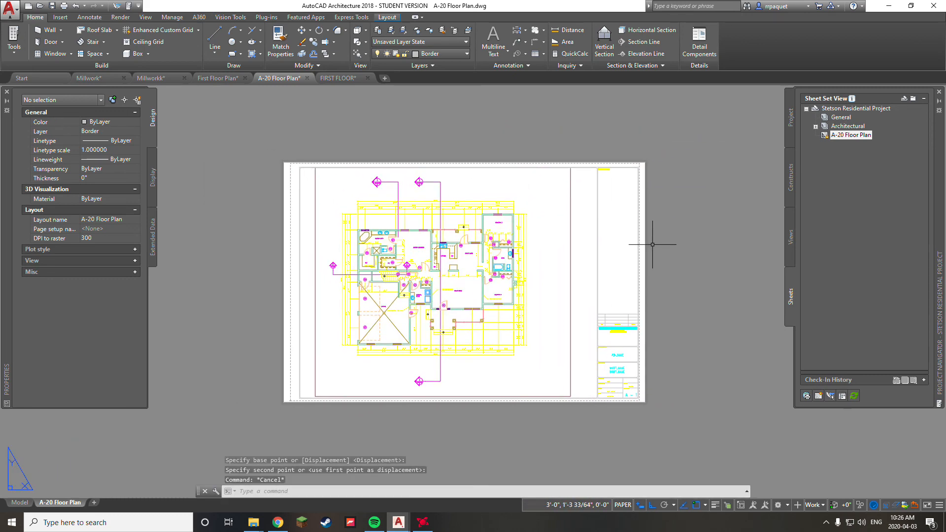